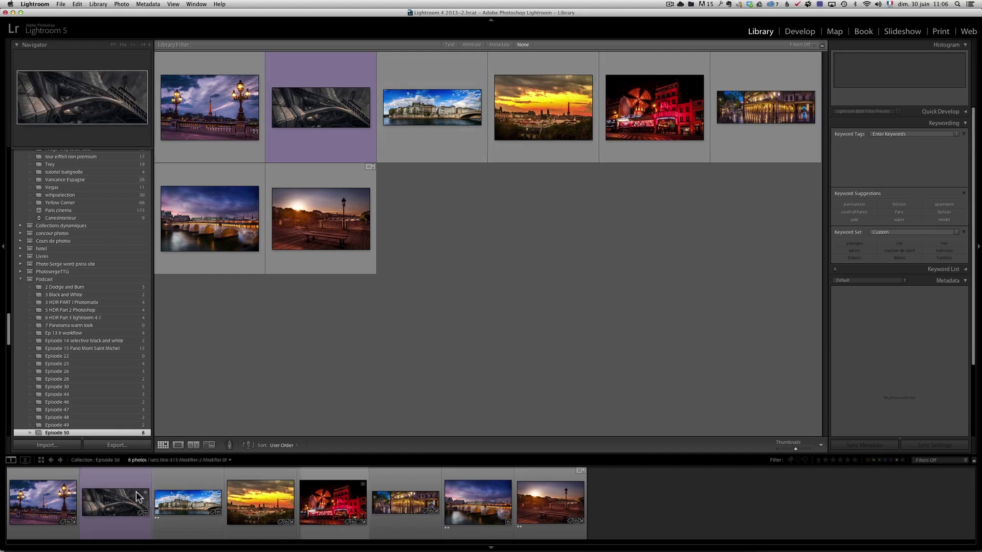
Step: Select all eight Paris photos and move to the Web module
left_click(43, 502)
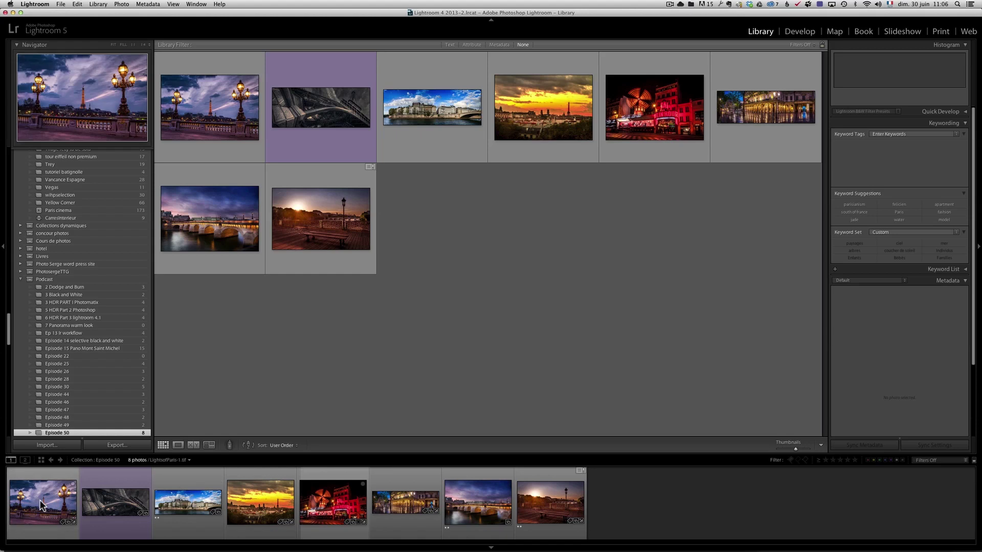
left_click(537, 532, "shift")
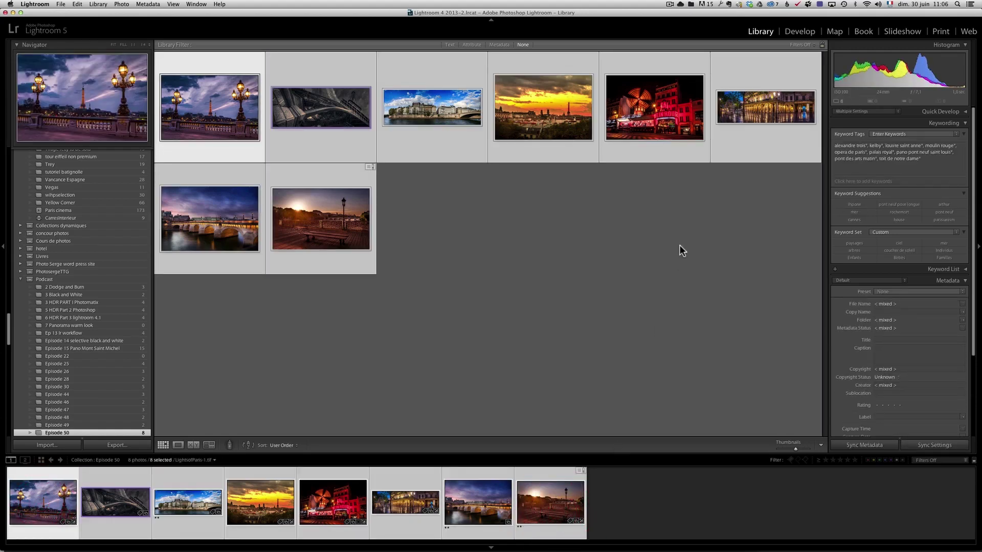
left_click(968, 32)
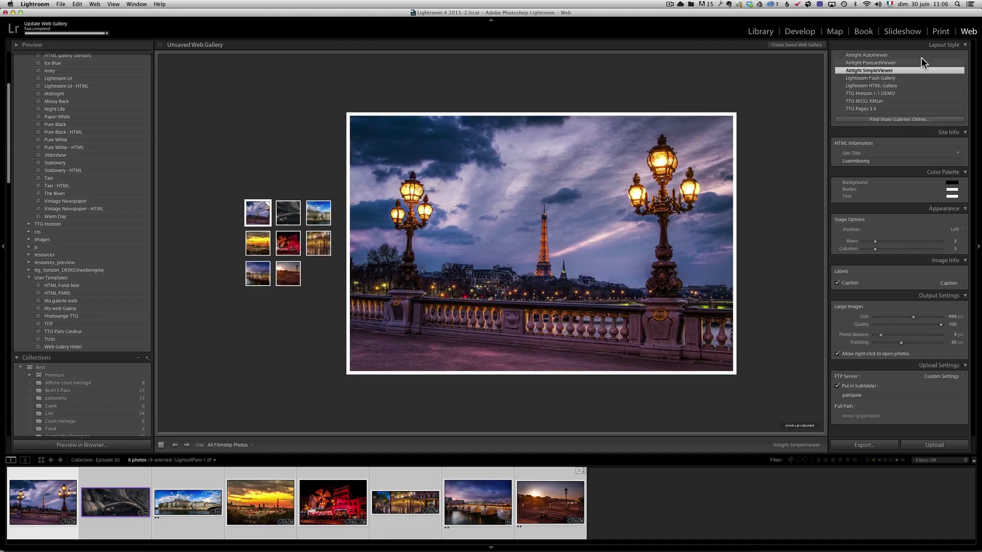
Step: Try the Flash and HTML gallery styles, then settle on Airtight AutoViewer
left_click(862, 80)
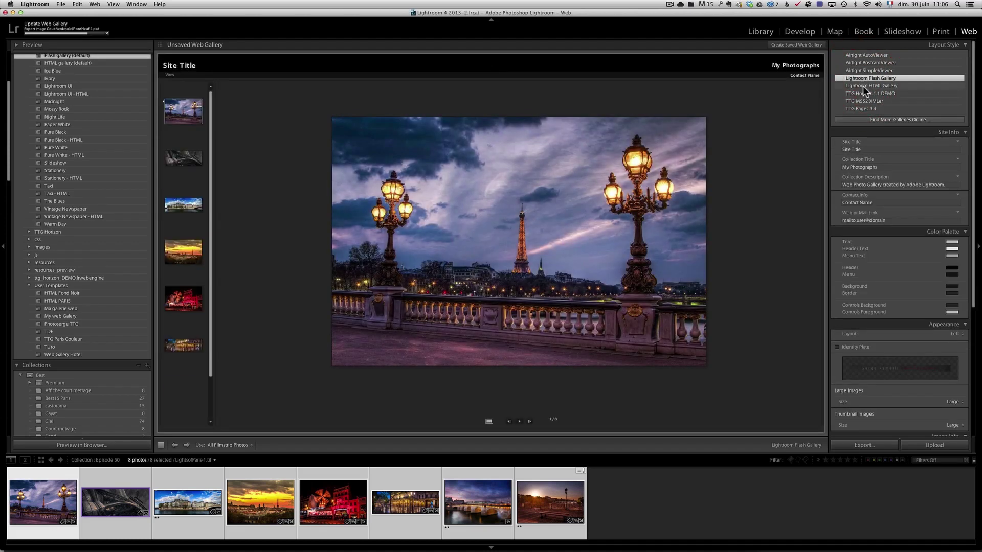
left_click(863, 86)
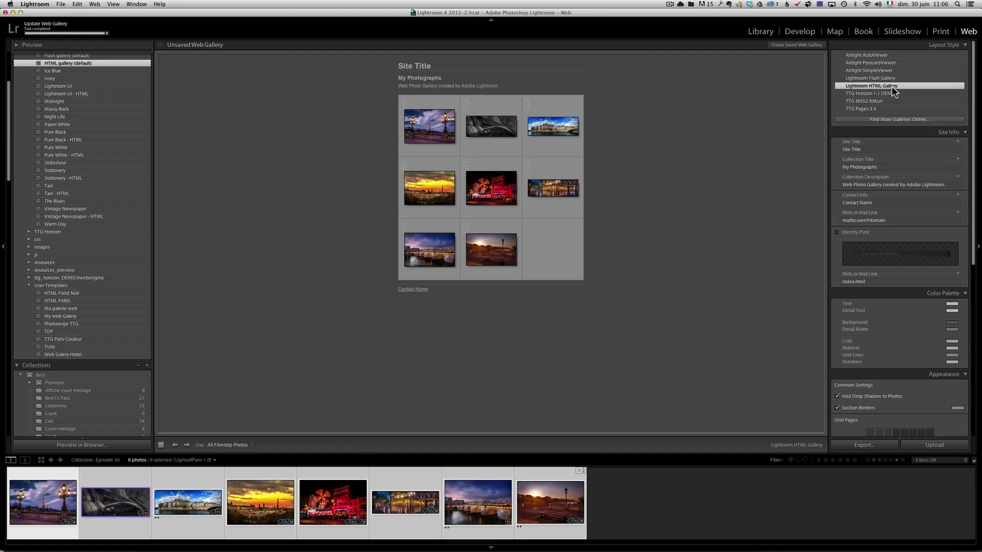
left_click(880, 56)
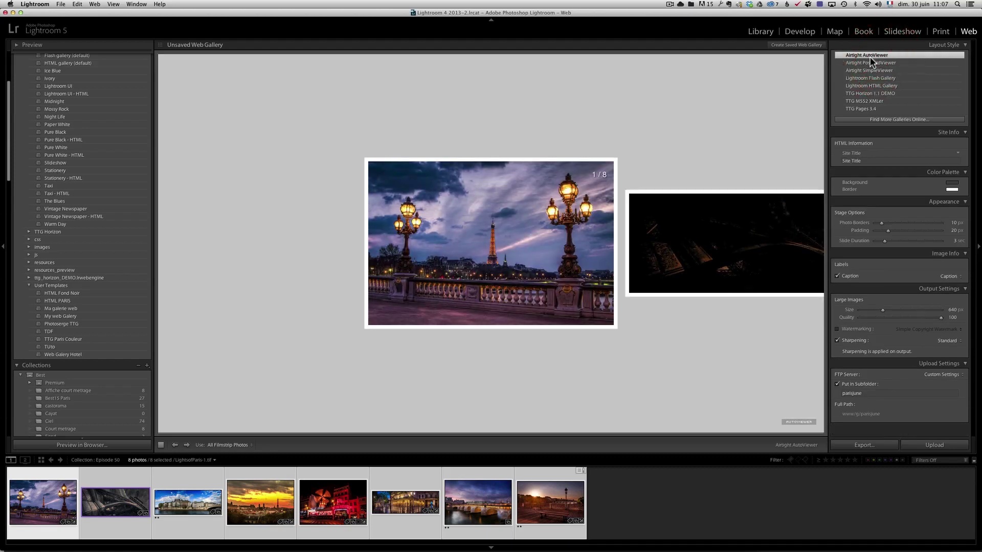
Step: Advance the AutoViewer slideshow through the first four photos
mouse_move(812, 153)
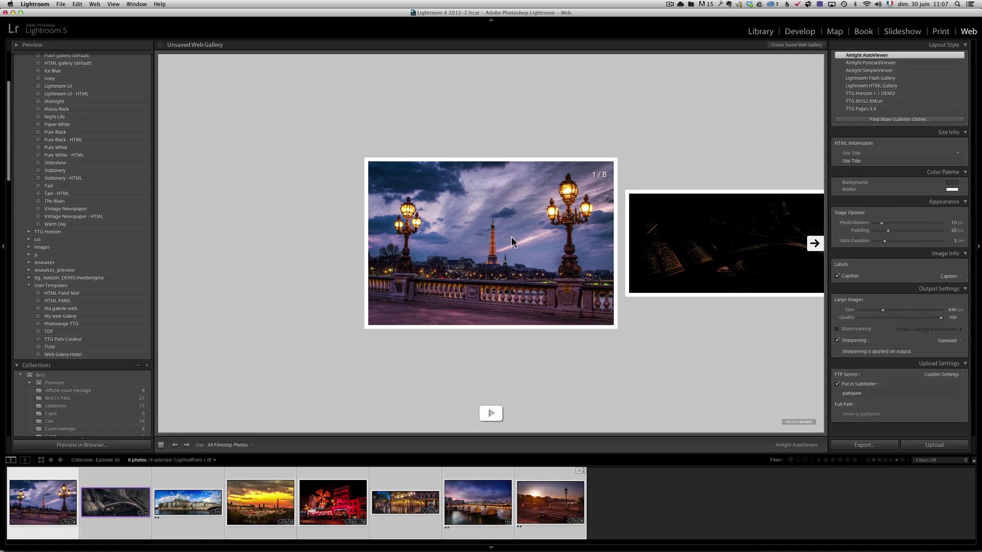
left_click(813, 246)
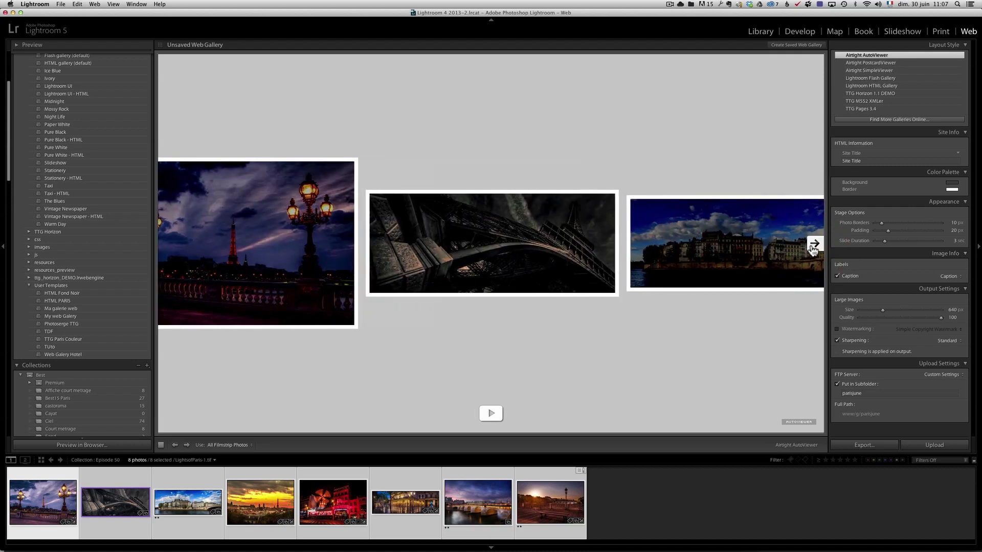
left_click(815, 246)
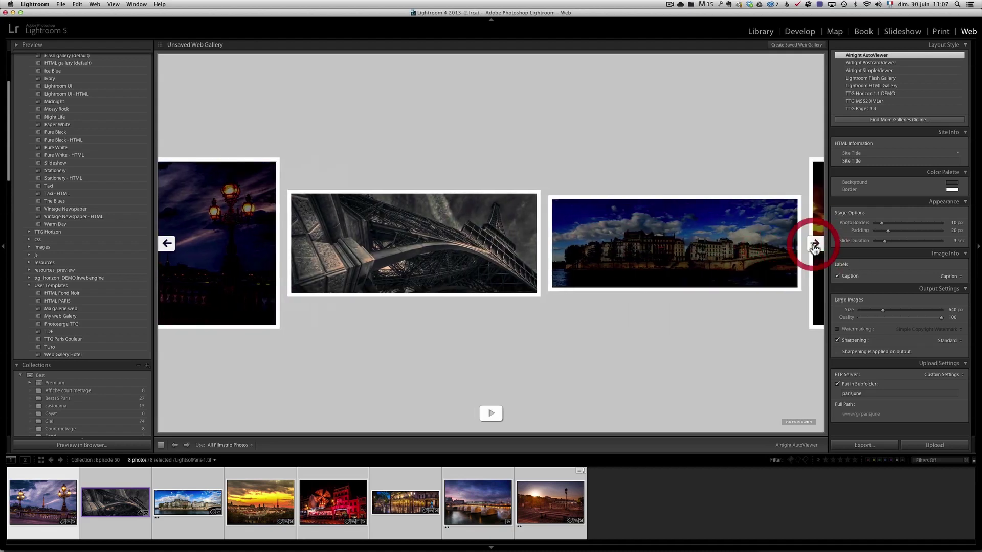
left_click(815, 245)
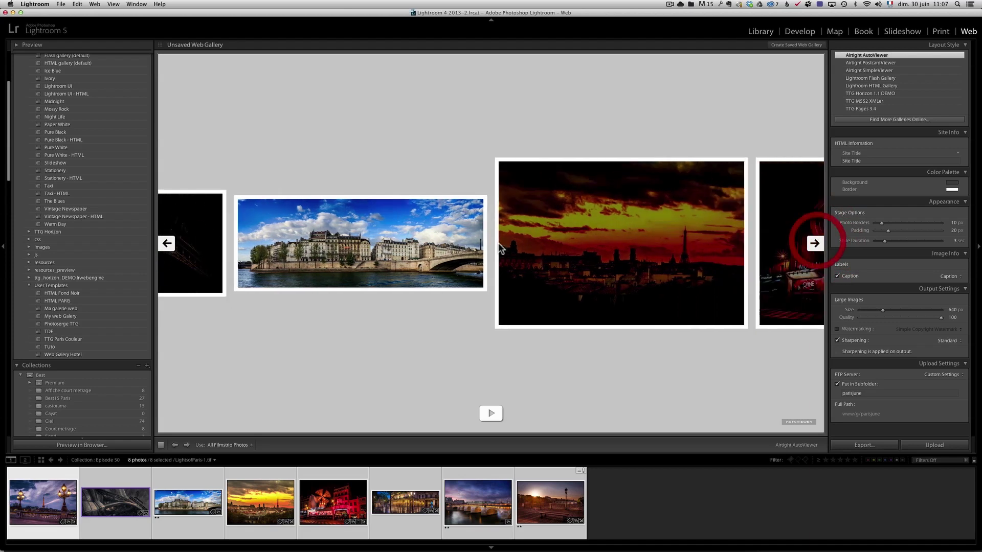
Step: Browse the postcards in Airtight PostcardViewer, then switch to Airtight SimpleViewer
left_click(881, 63)
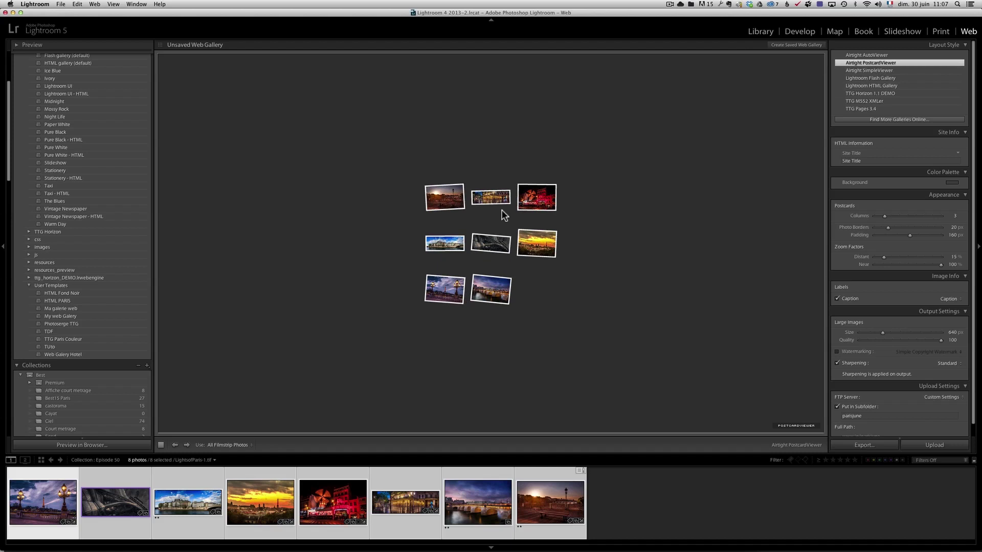
left_click(437, 200)
left_click(716, 266)
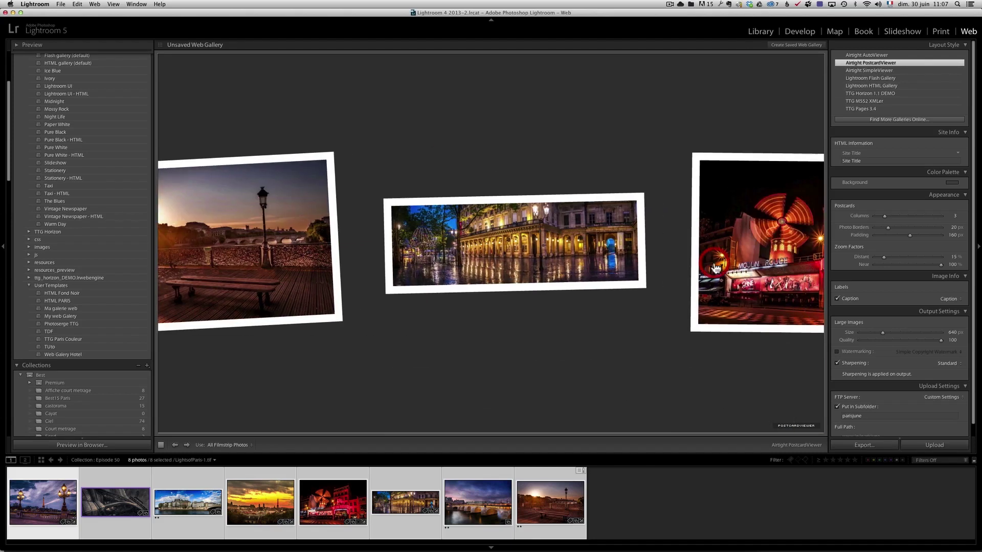
left_click(757, 246)
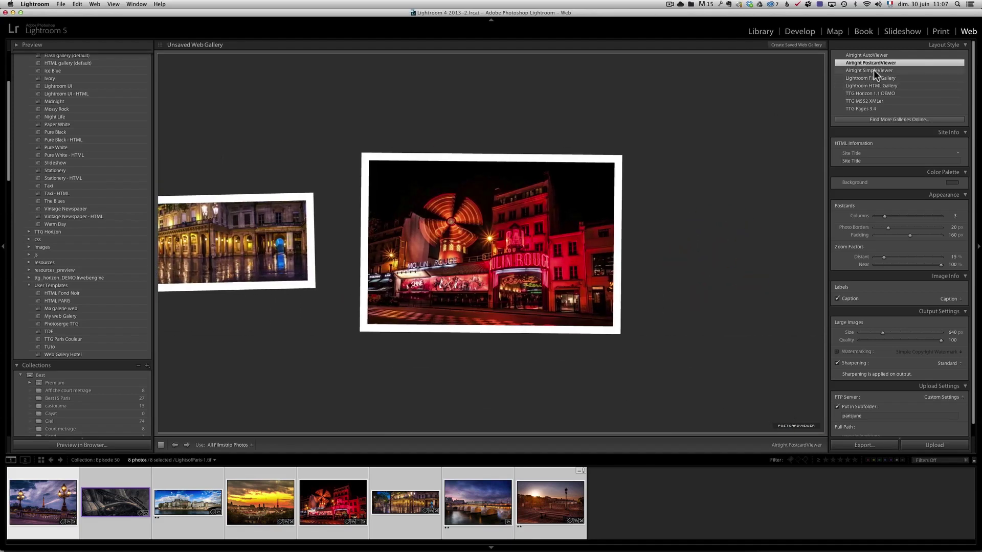
left_click(873, 70)
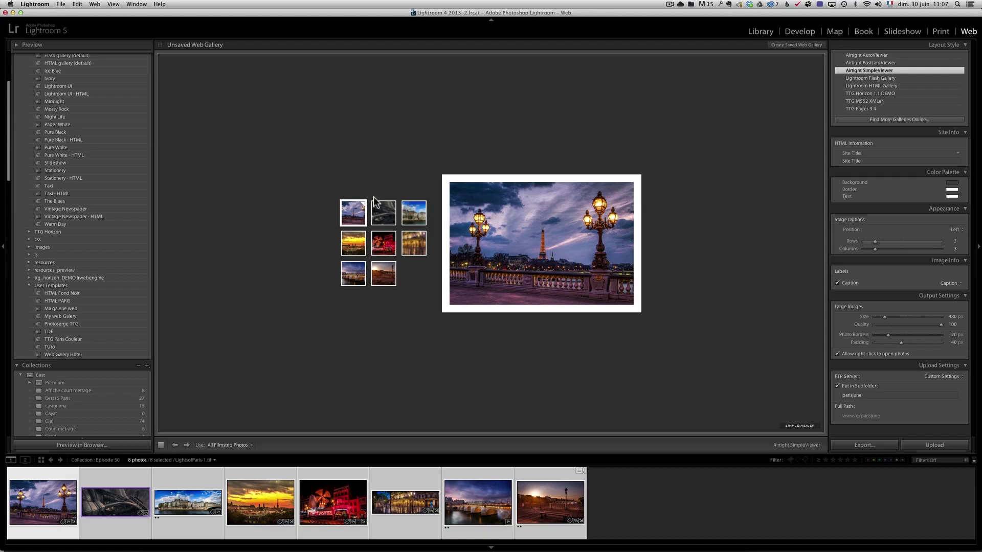
Step: In Chrome, open the Adobe blog's Airtight galleries article and select the template folder paths
key("super+Tab")
key("super+Tab")
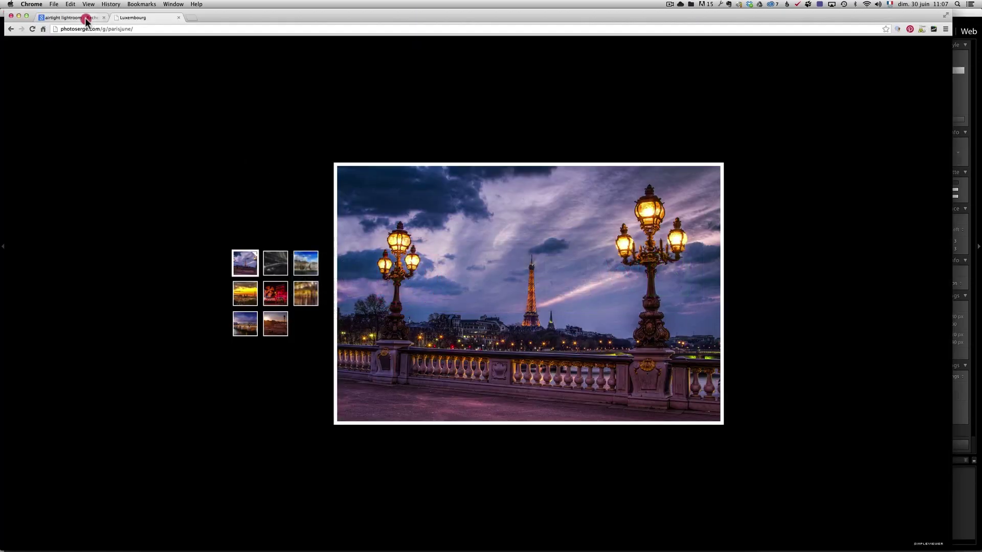
left_click(86, 18)
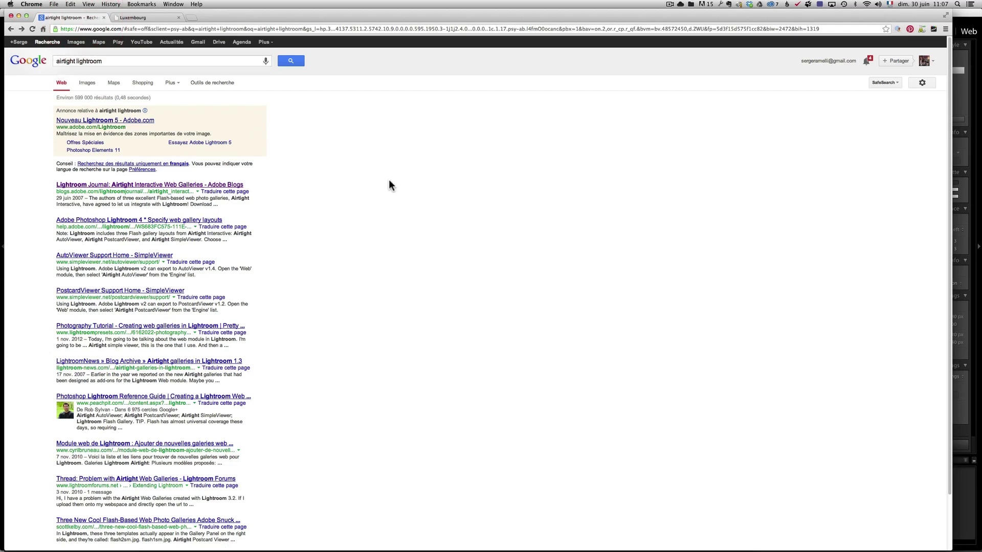
left_click(152, 189)
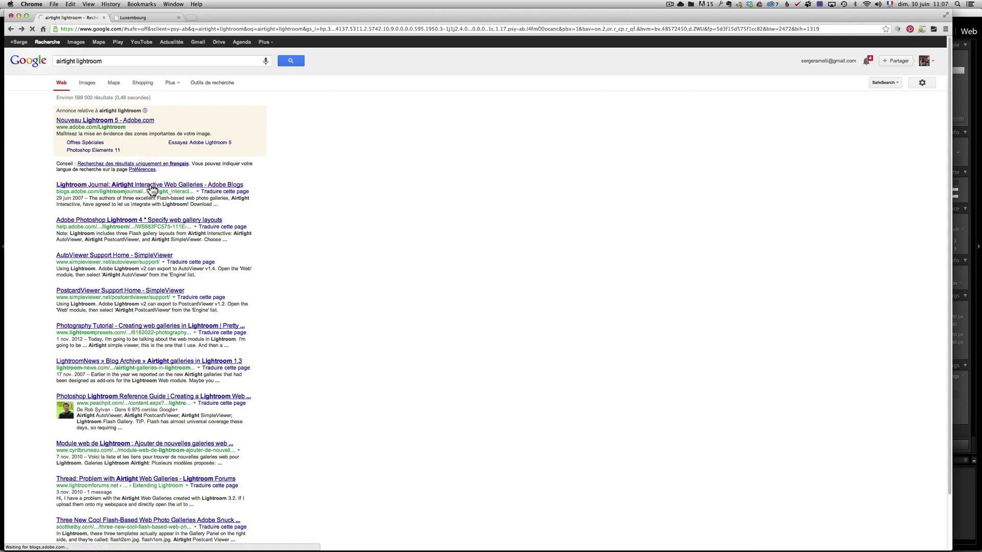
left_click(149, 186)
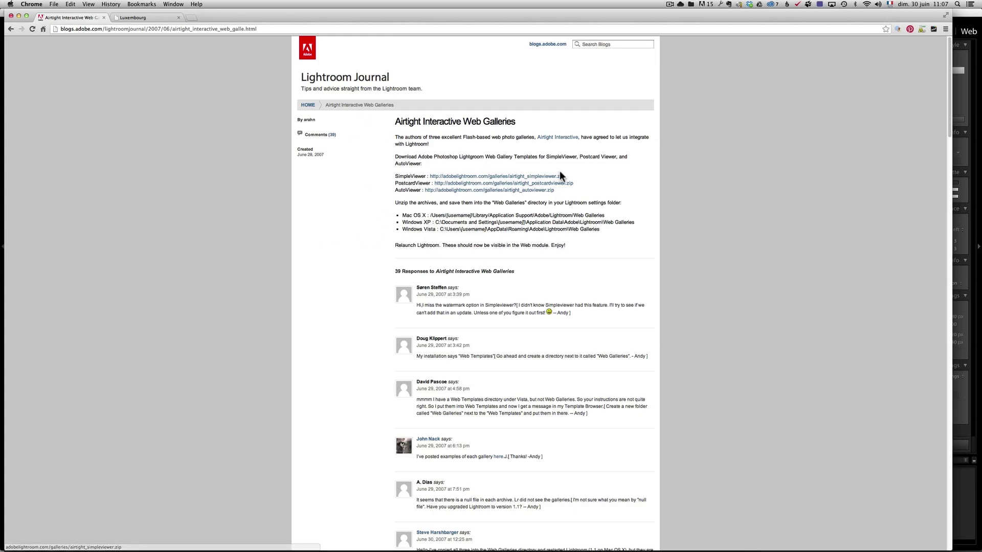
left_click_drag(402, 214, 604, 232)
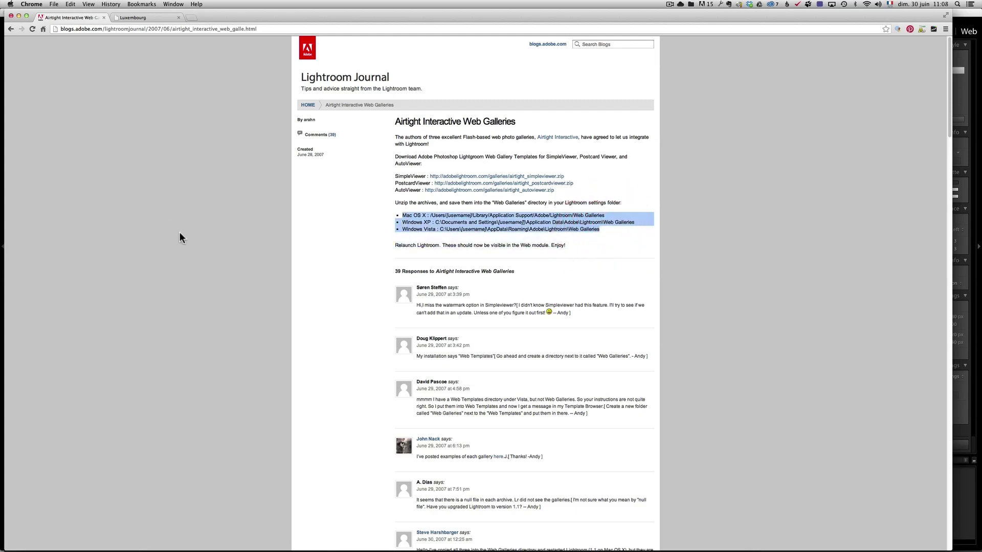
key("super+Tab")
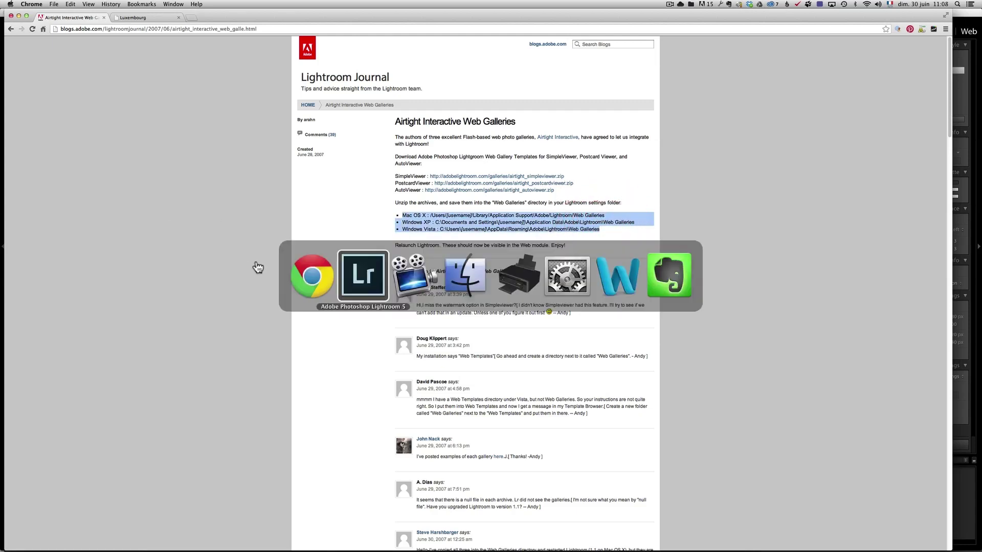
Step: Back in Lightroom, choose Edit... from the FTP Server menu in Upload Settings
left_click(341, 271)
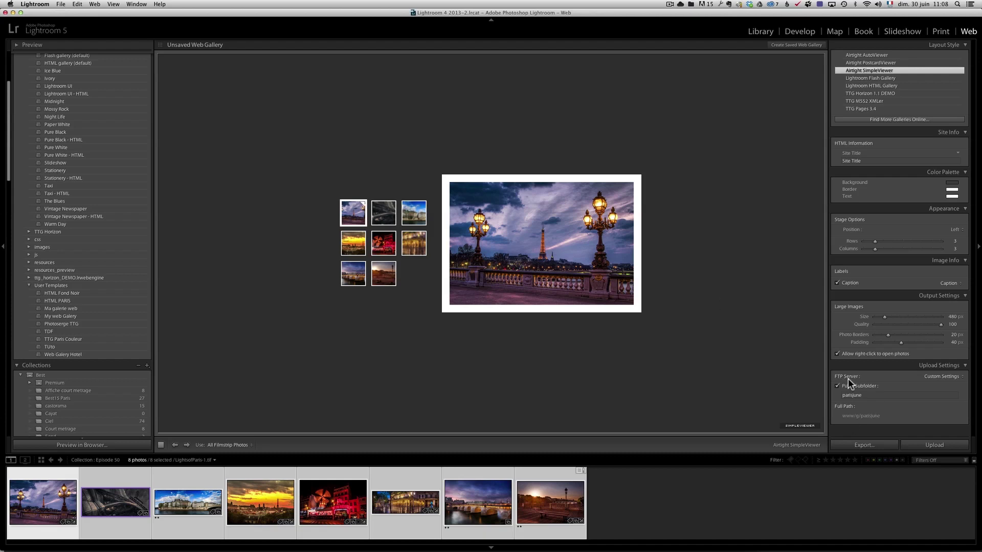
left_click(932, 377)
left_click(925, 389)
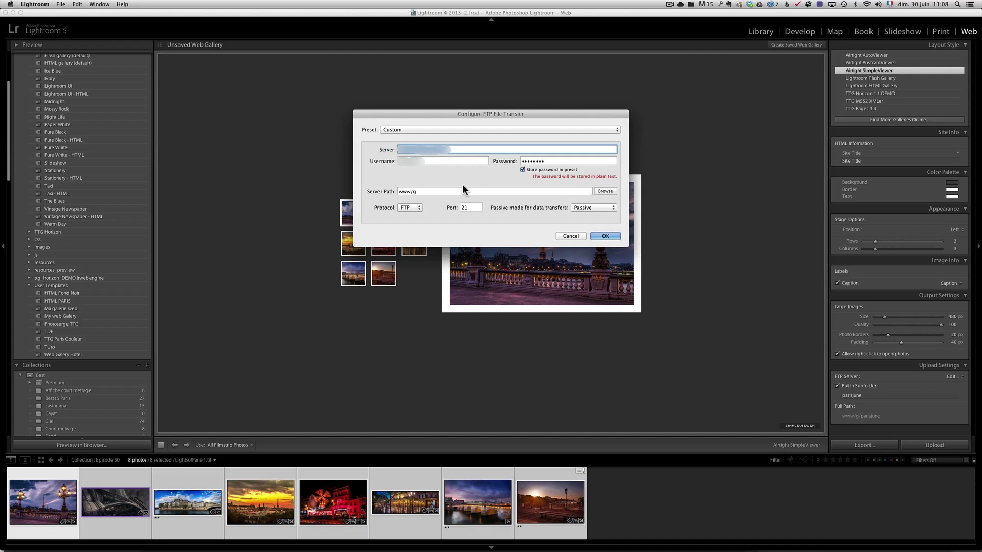
Step: Review the Server Path value, then cancel the Configure FTP File Transfer dialog
triple_click(427, 192)
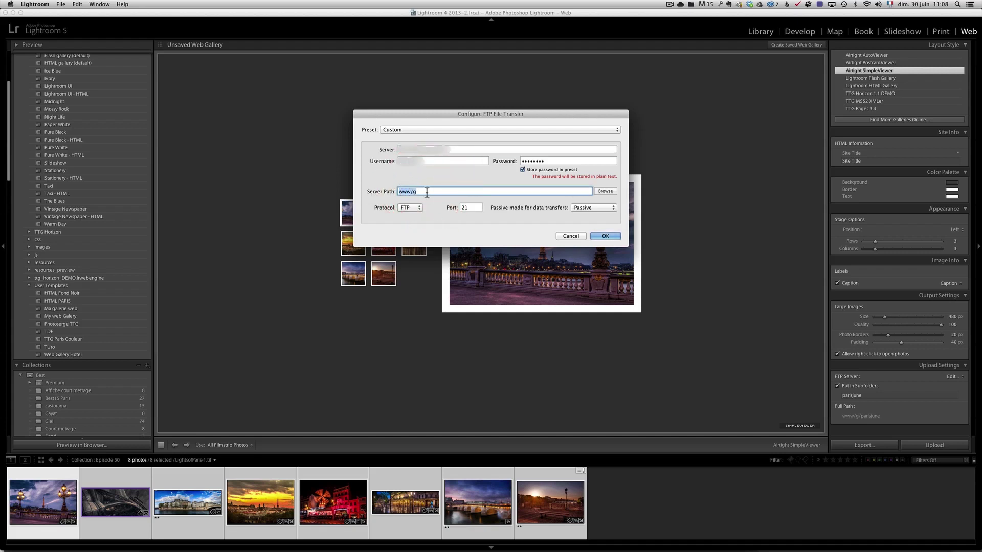
left_click(426, 191)
left_click(570, 236)
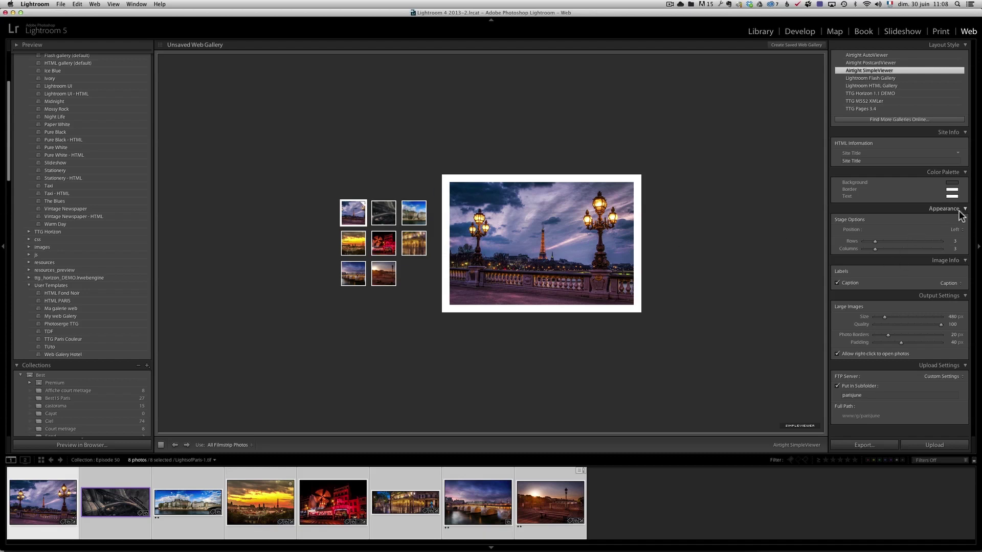
Step: Set a black background, 1035 px large images, site title 'My la' and thinner borders
left_click(951, 182)
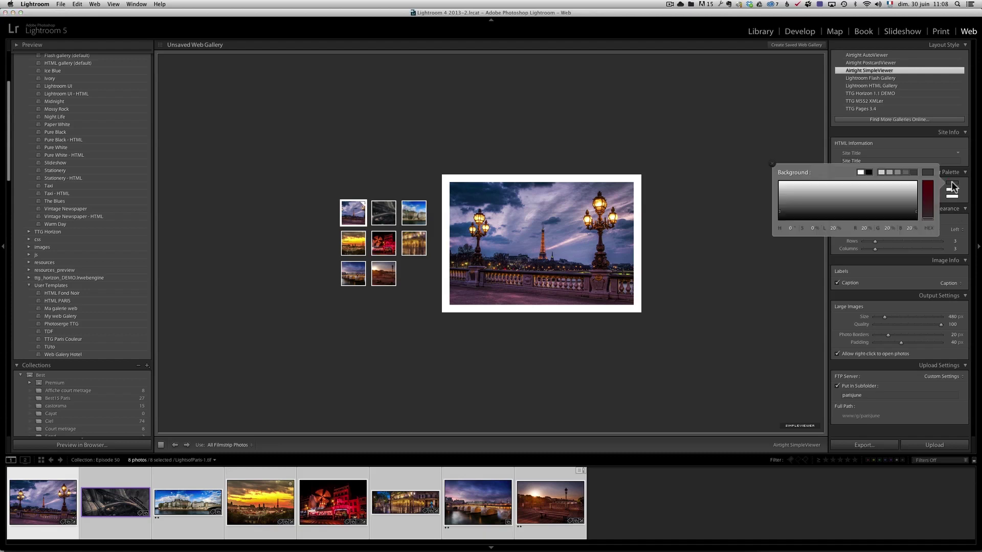
left_click(869, 172)
left_click(772, 164)
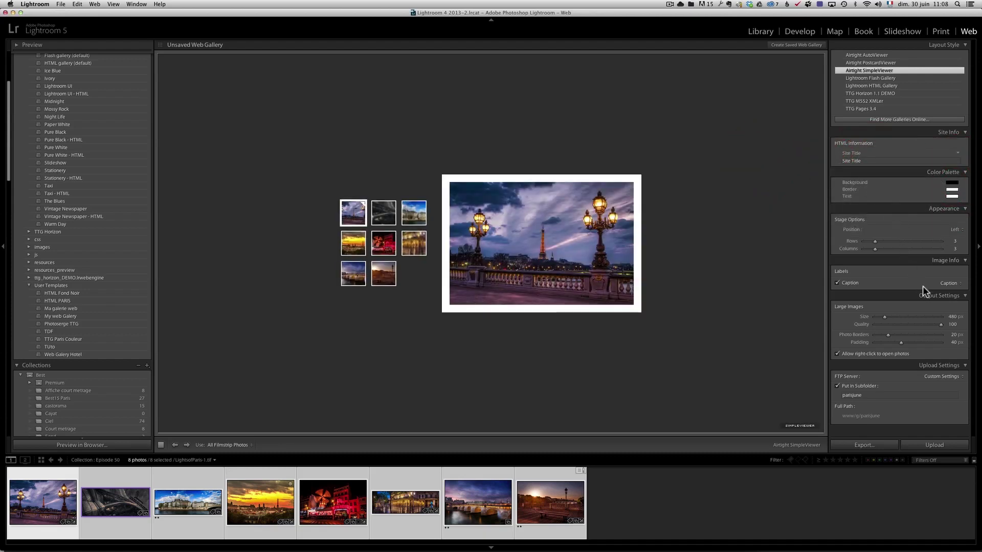
left_click_drag(885, 318, 913, 317)
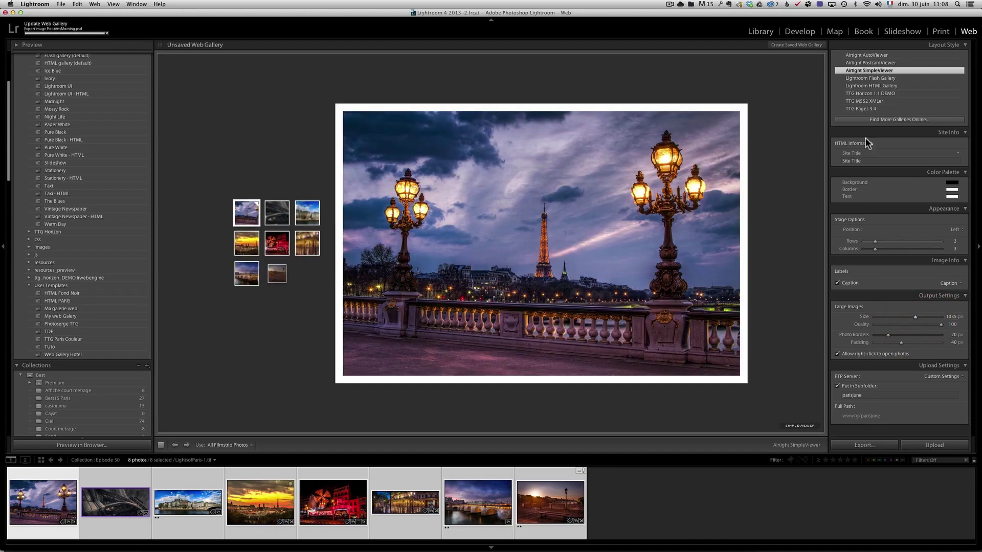
left_click(858, 161)
type("My latest photos")
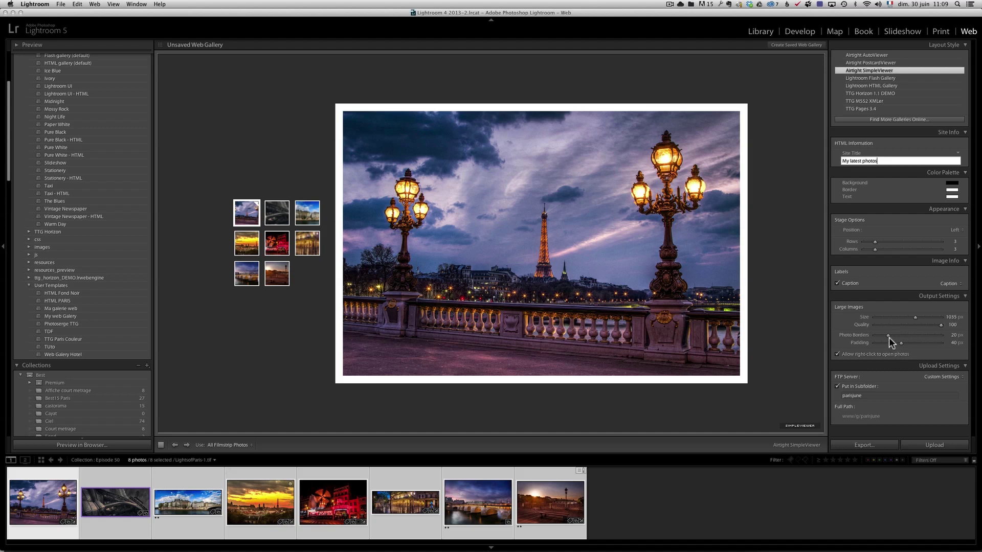
left_click_drag(889, 337, 880, 336)
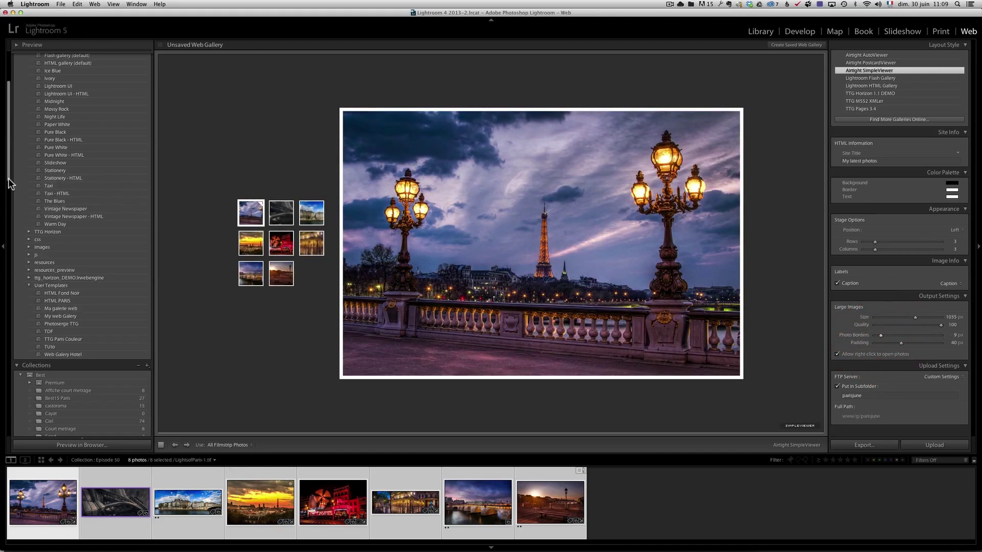
Step: Pick the Web Galery Hotel template from User Templates in the Template Browser
left_click_drag(9, 180, 10, 149)
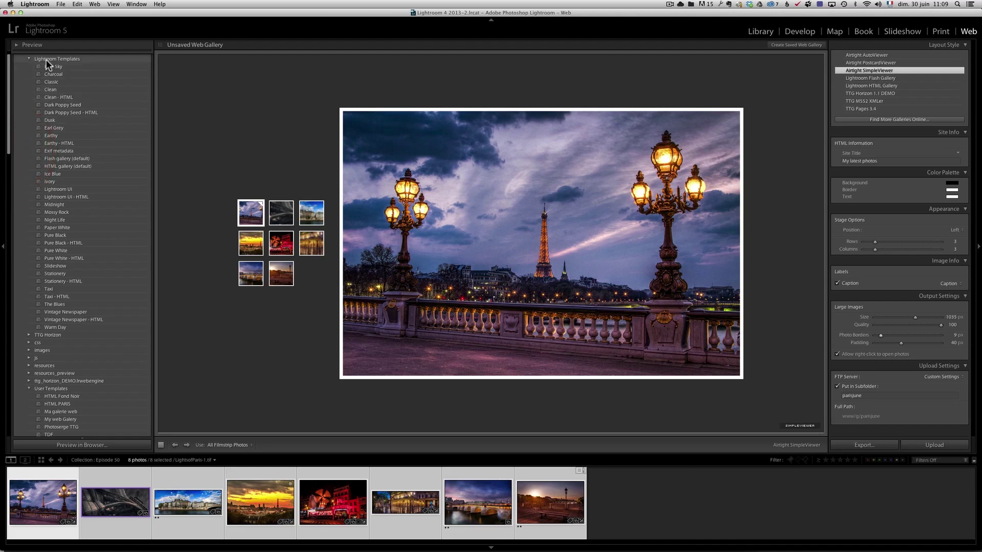
left_click_drag(8, 84, 9, 79)
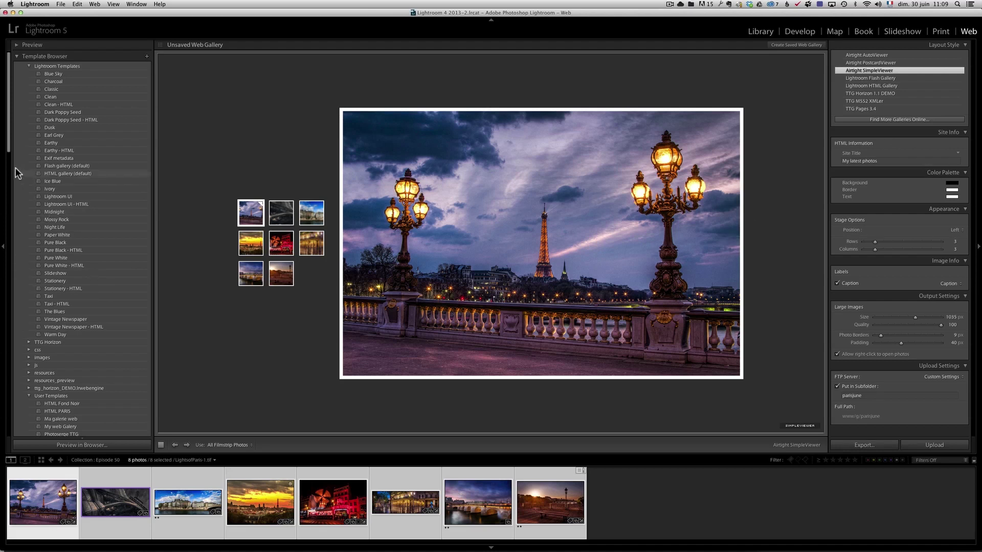
left_click_drag(9, 154, 8, 194)
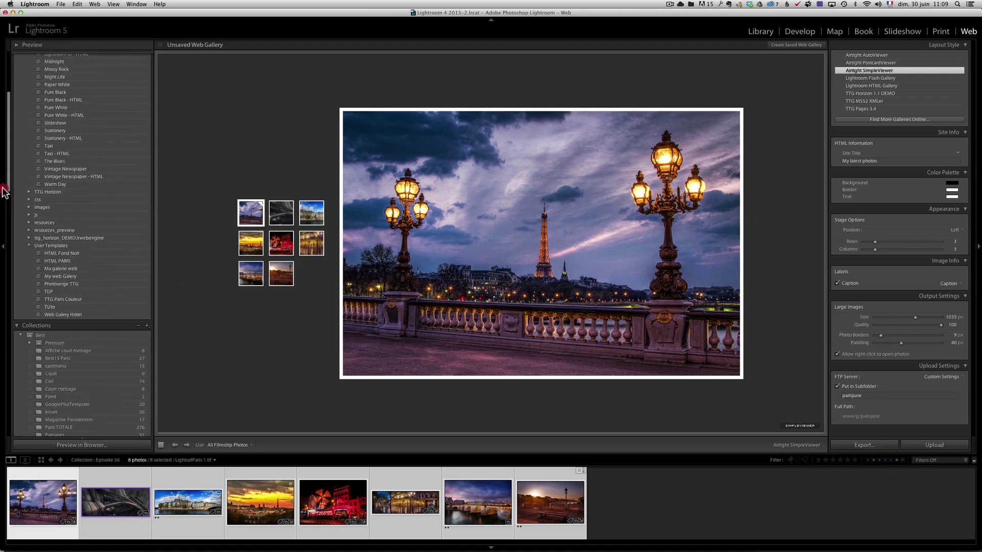
left_click(84, 315)
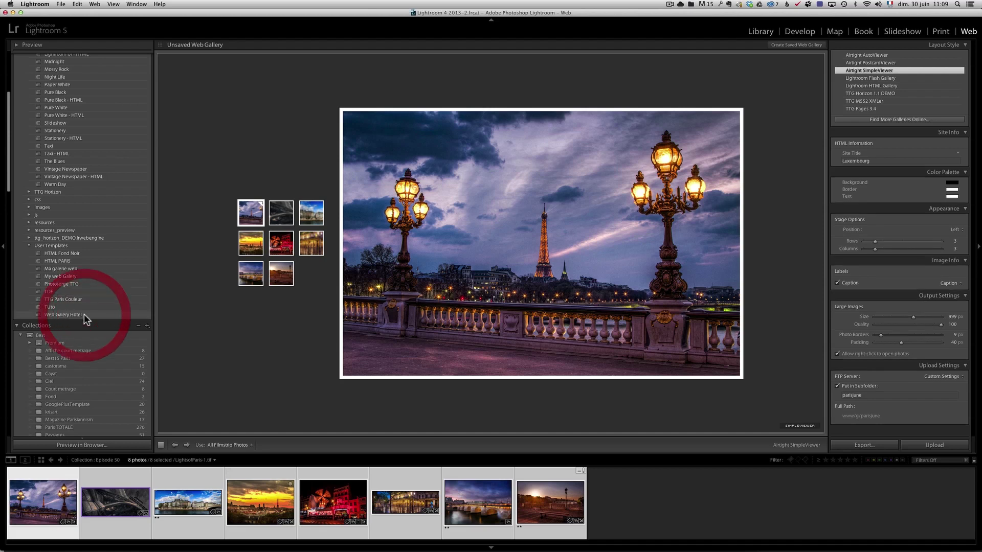
Step: Load the Web Galery Hotel settings into the gallery, then switch to Chrome
left_click(80, 315)
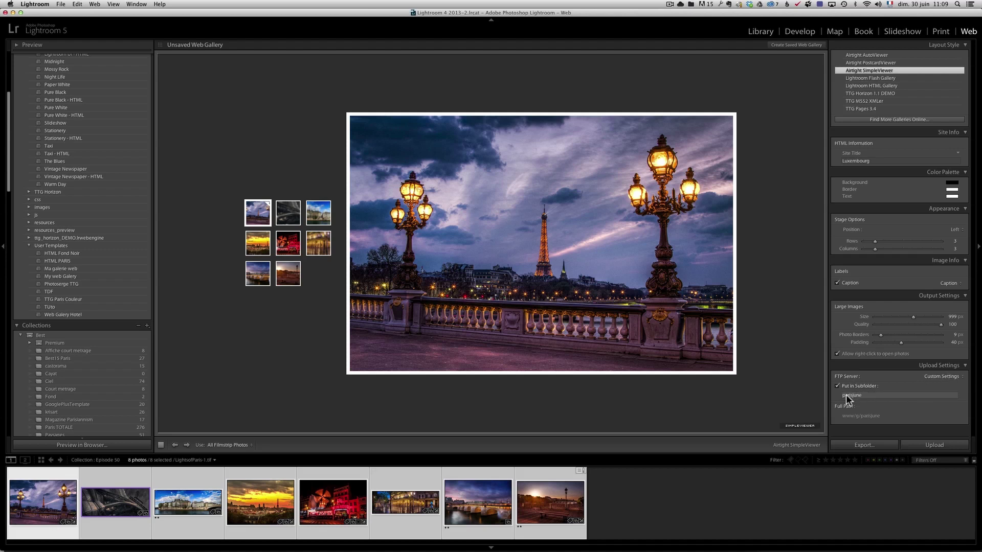
key("super+Tab")
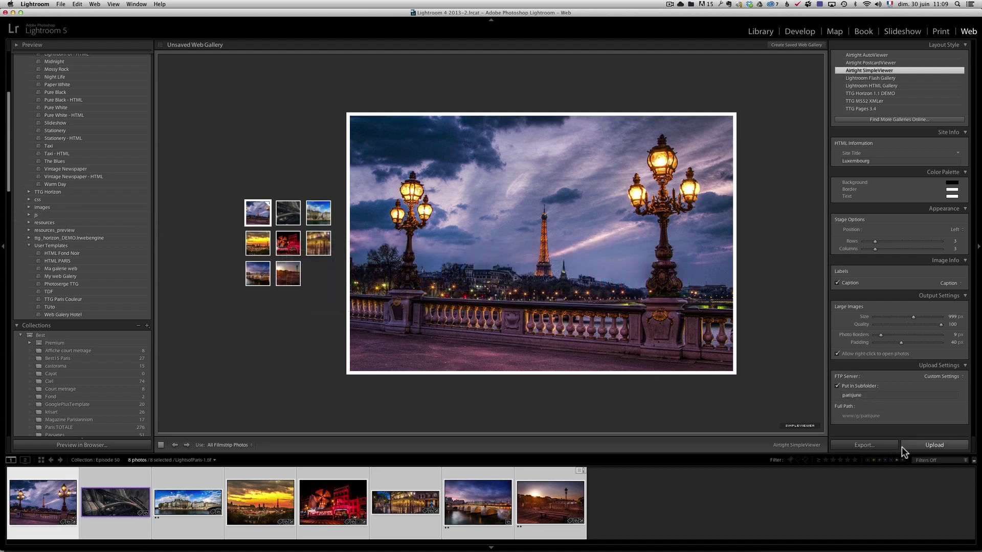
key("super+Tab")
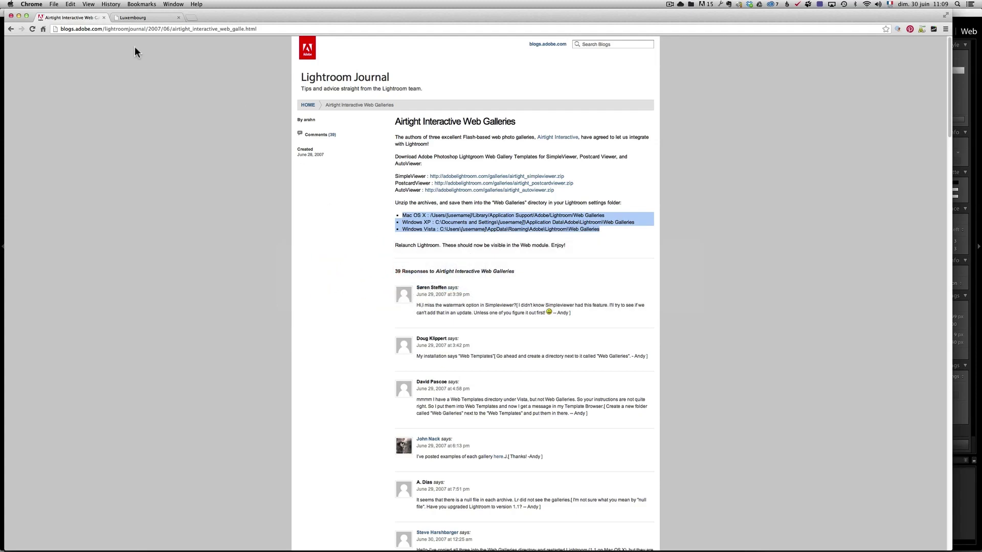
Step: Browse two photos in the published Luxembourg gallery, select its address, then return to Lightroom
left_click(154, 19)
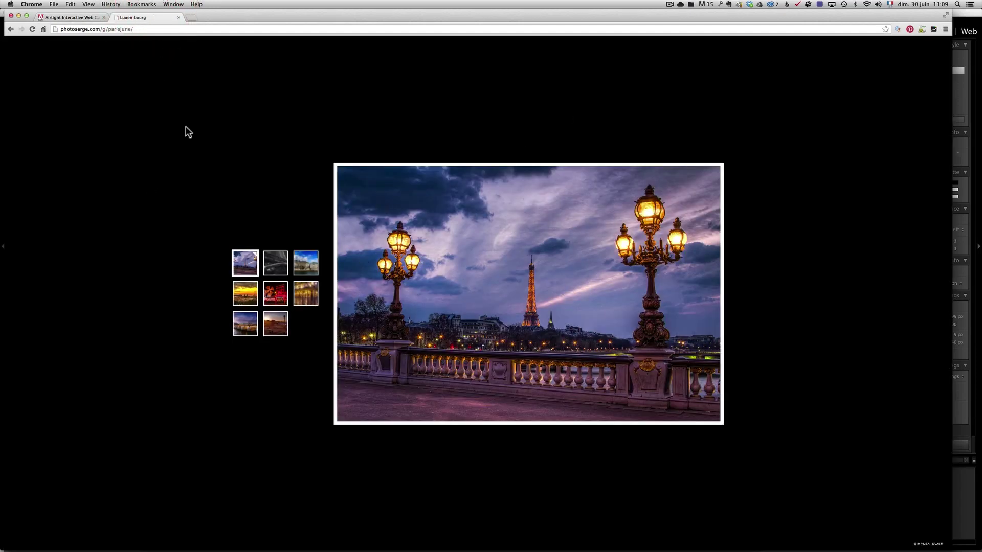
left_click(275, 263)
left_click(306, 263)
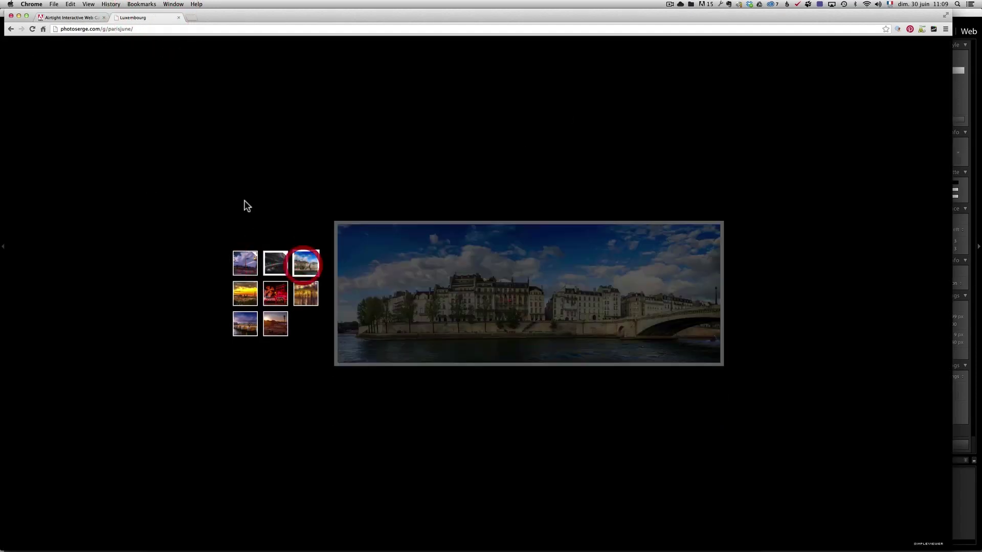
left_click(138, 30)
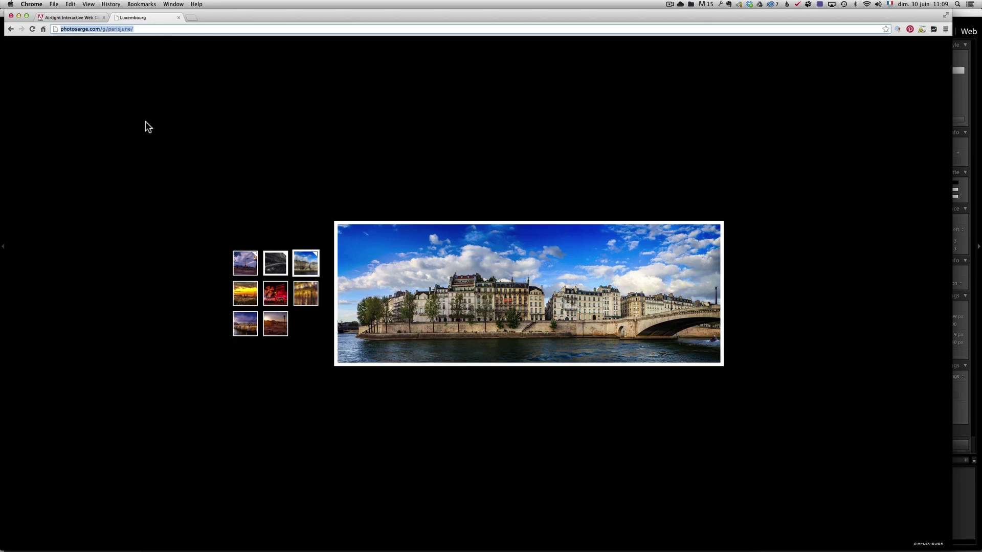
key("super+Tab")
left_click(363, 286)
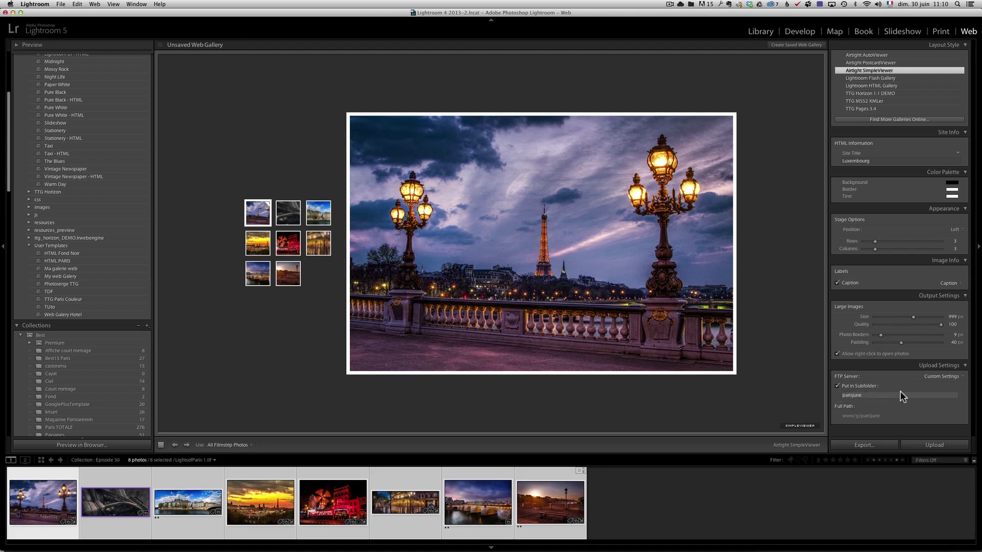
Step: Enlarge the Eiffel Tower, Île de la Cité, sunset and Moulin Rouge photos, then choose Lightroom HTML Gallery
left_click(295, 214)
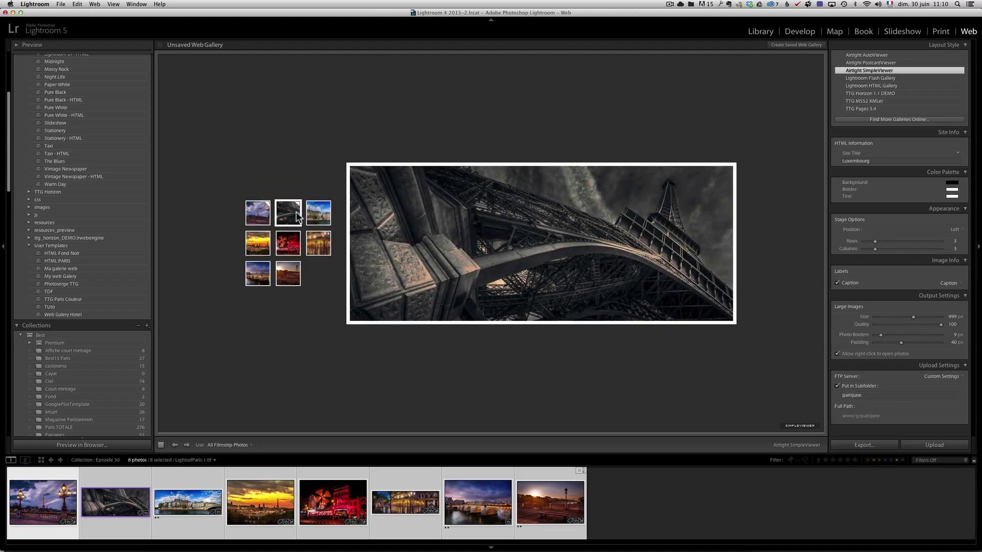
left_click(315, 218)
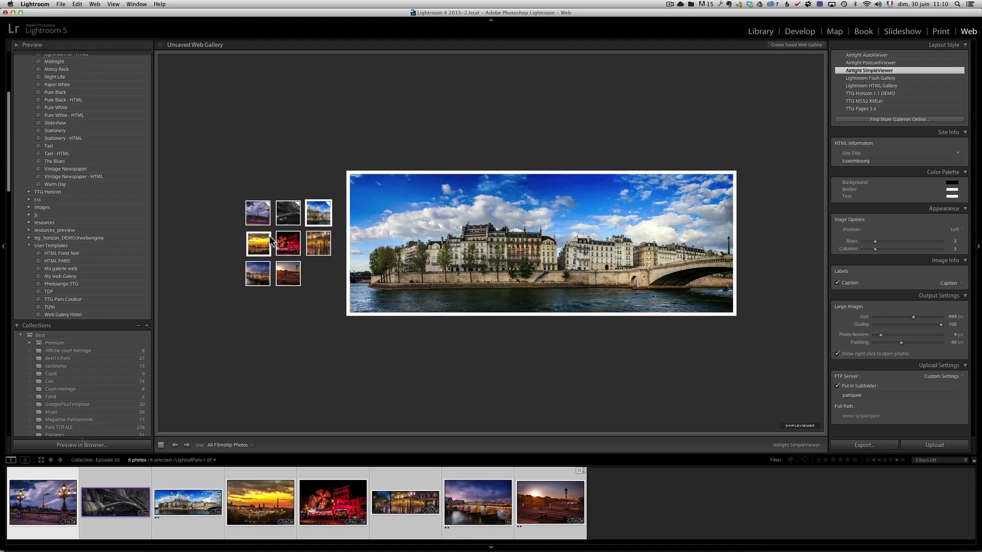
left_click(268, 240)
left_click(290, 243)
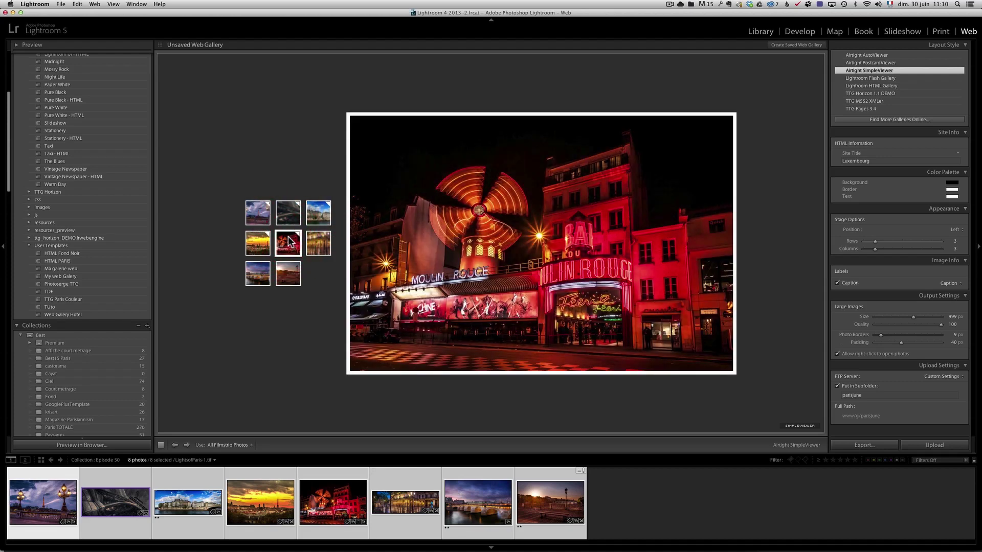
mouse_move(663, 184)
left_click(862, 86)
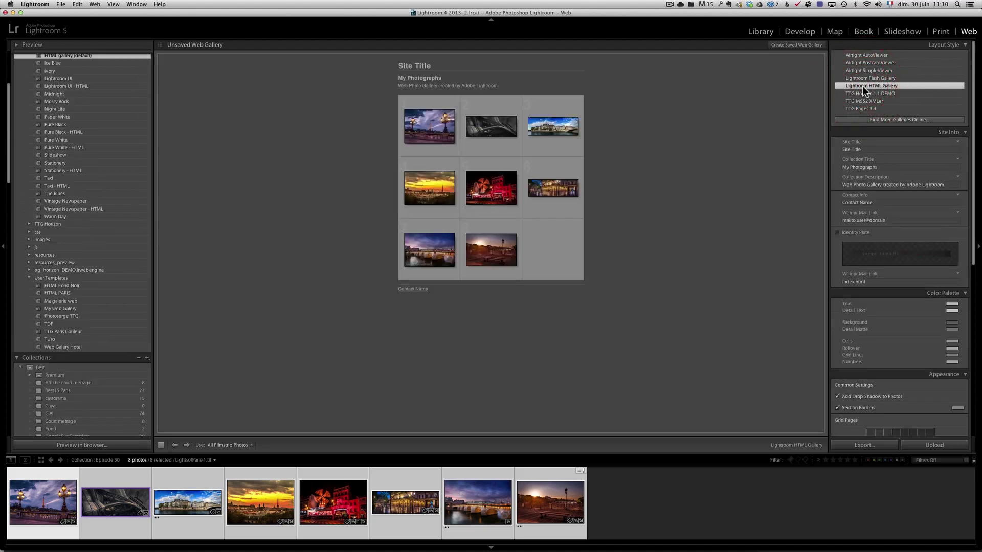
Step: Reduce the image page size to 1541 px
scroll(893, 260, "down", 5)
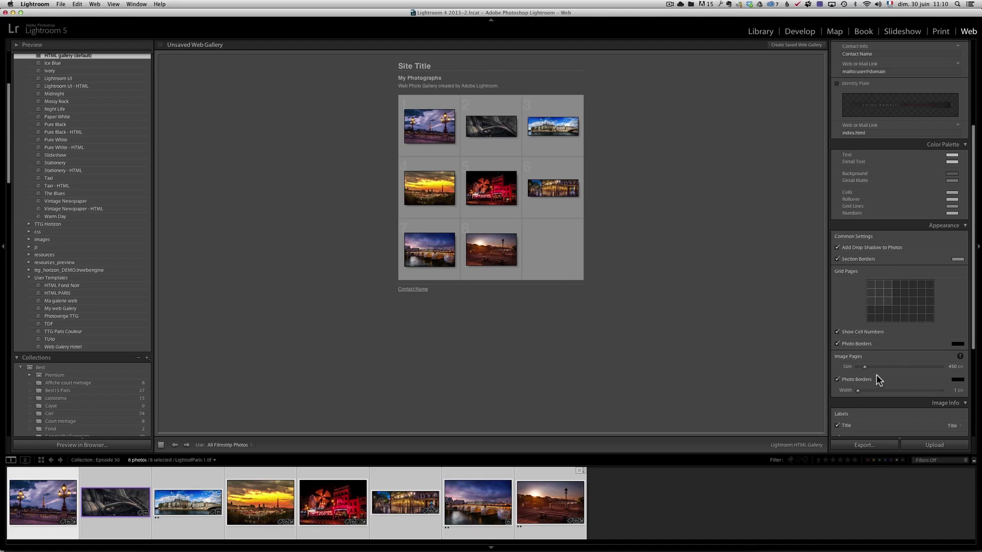
left_click(916, 365)
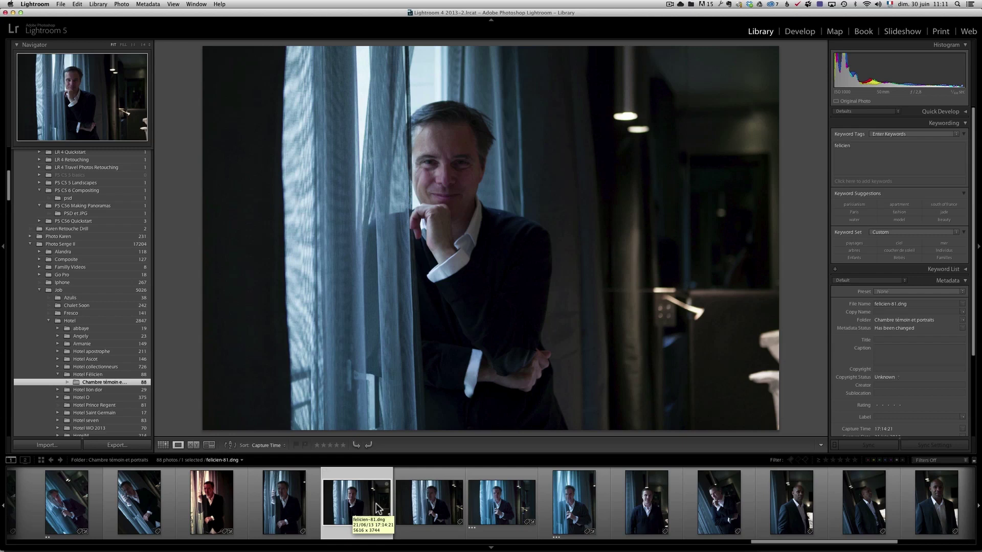
Step: Select four portraits, including felicien-82 and Olivier-11, and compare them side by side in Survey view
left_click(418, 510)
left_click(484, 509)
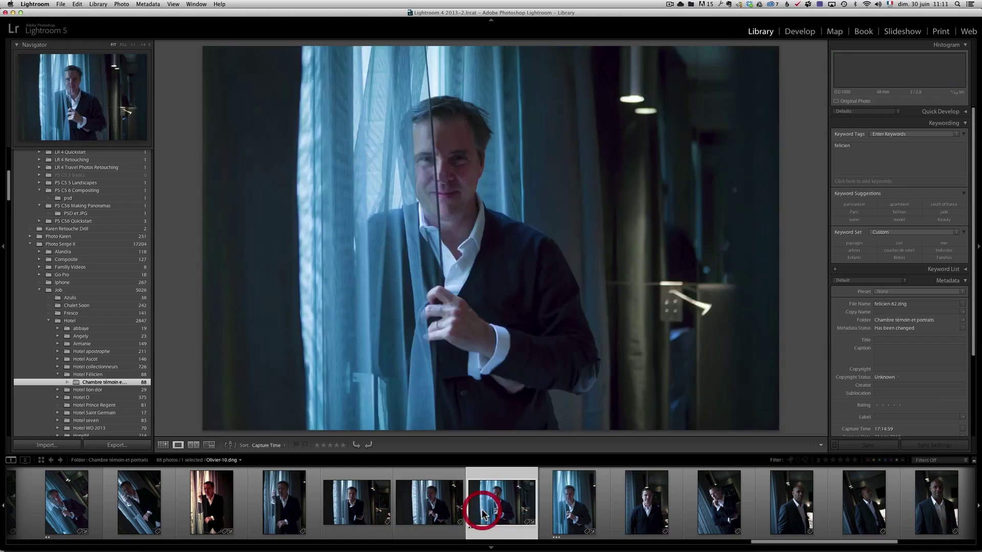
left_click(580, 520)
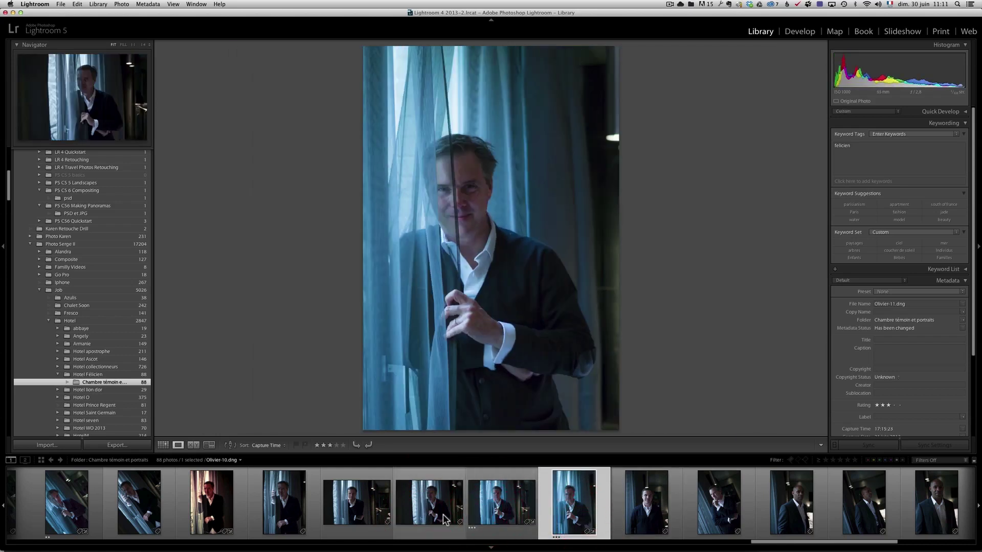
left_click(372, 511, "shift")
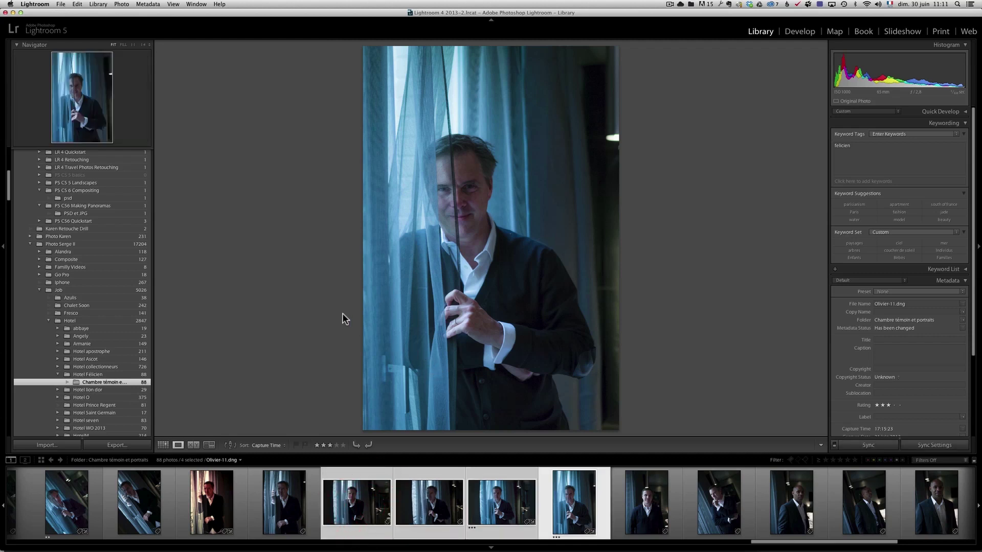
key("n")
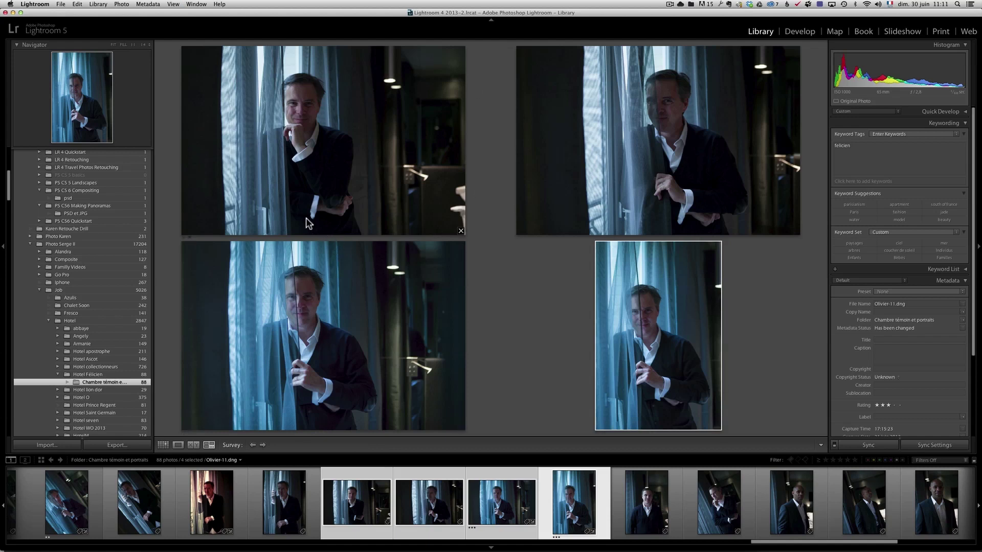
Step: Drop Olivier-11, felicien-81 and felicien-82 from Survey, keeping Olivier-10, then show Catalog > All Photographs
left_click(718, 425)
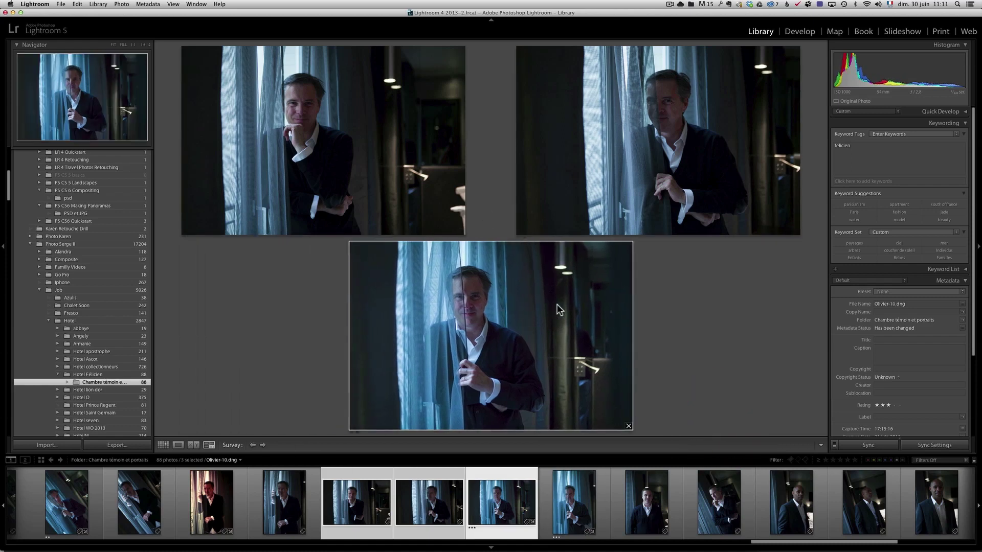
left_click(379, 134)
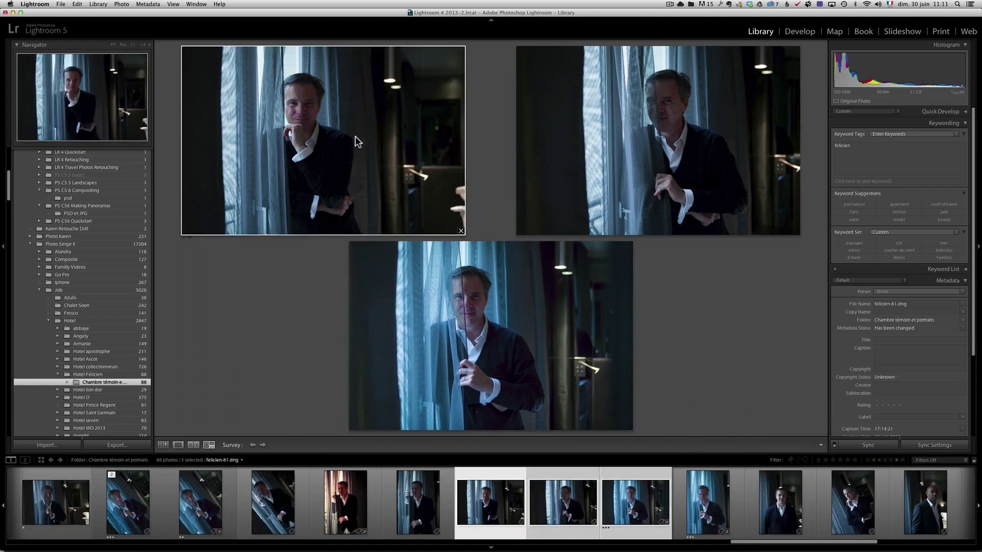
left_click(459, 228)
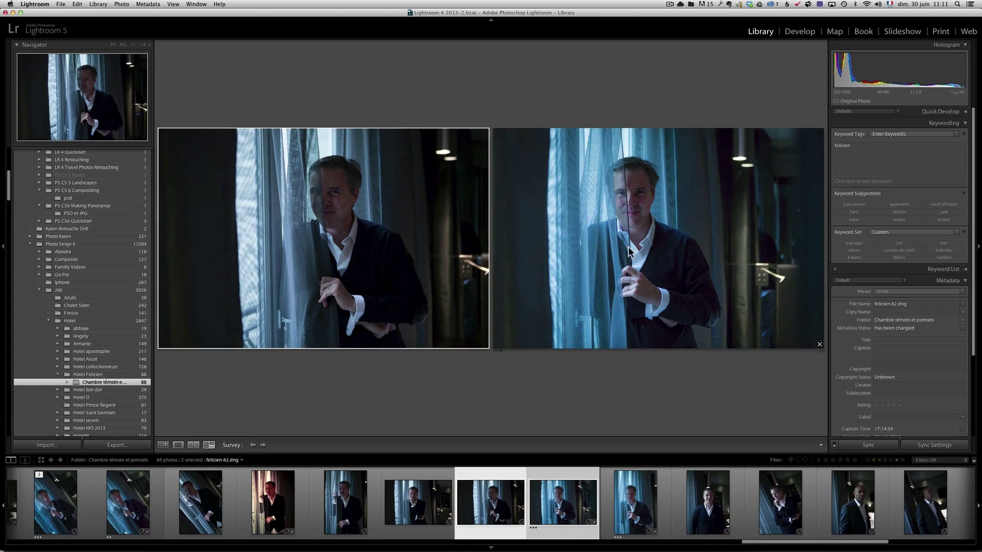
left_click(485, 346)
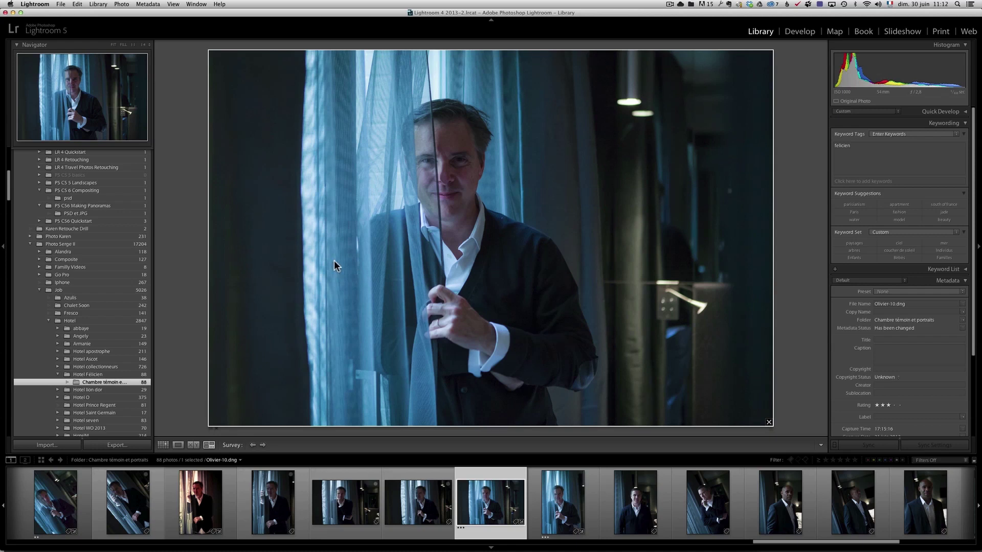
left_click_drag(11, 187, 10, 163)
left_click(41, 163)
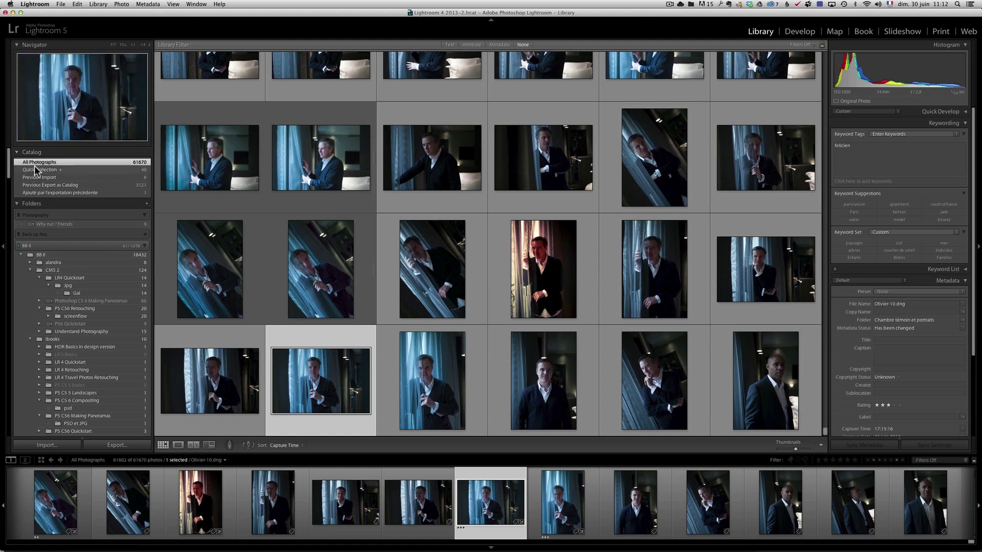
Step: Filter the library by Date metadata to May 2013, leaving 1463 photos in the grid
left_click(499, 45)
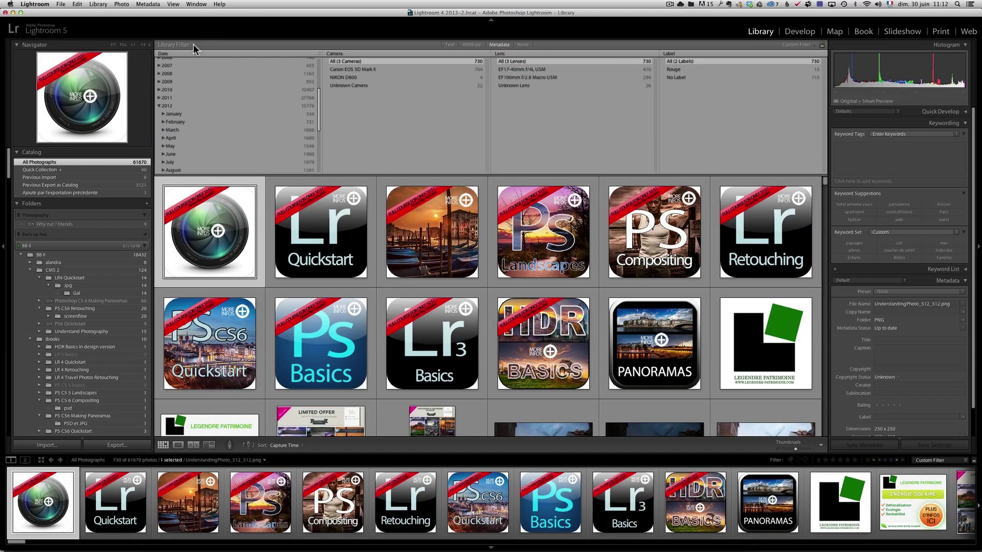
scroll(318, 103, "up", 5)
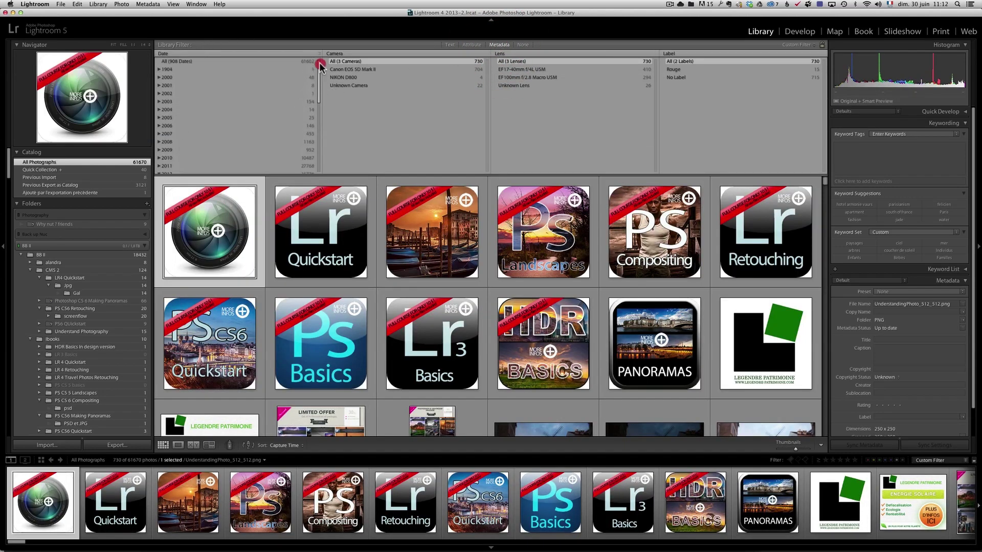
left_click(319, 63)
left_click(172, 54)
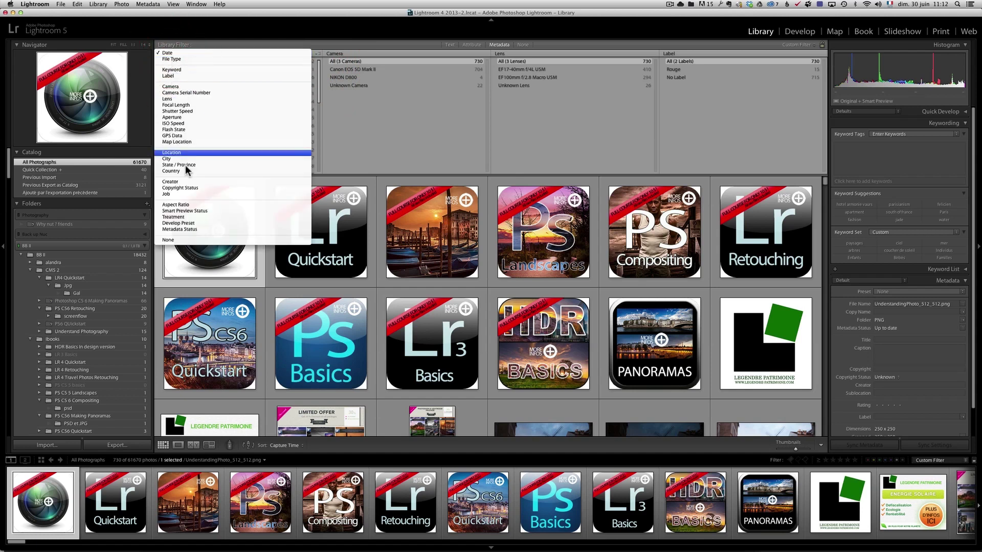
left_click(173, 54)
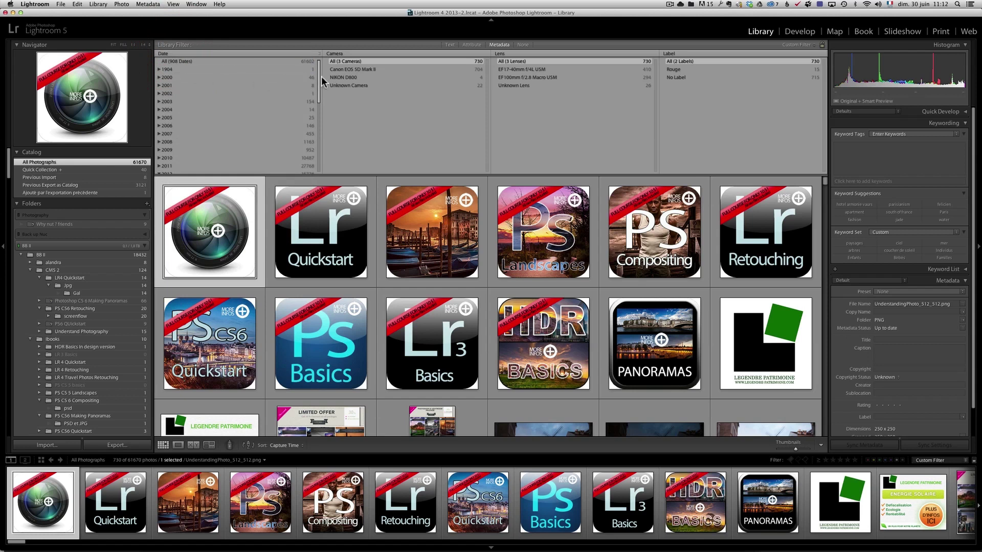
left_click_drag(321, 82, 316, 155)
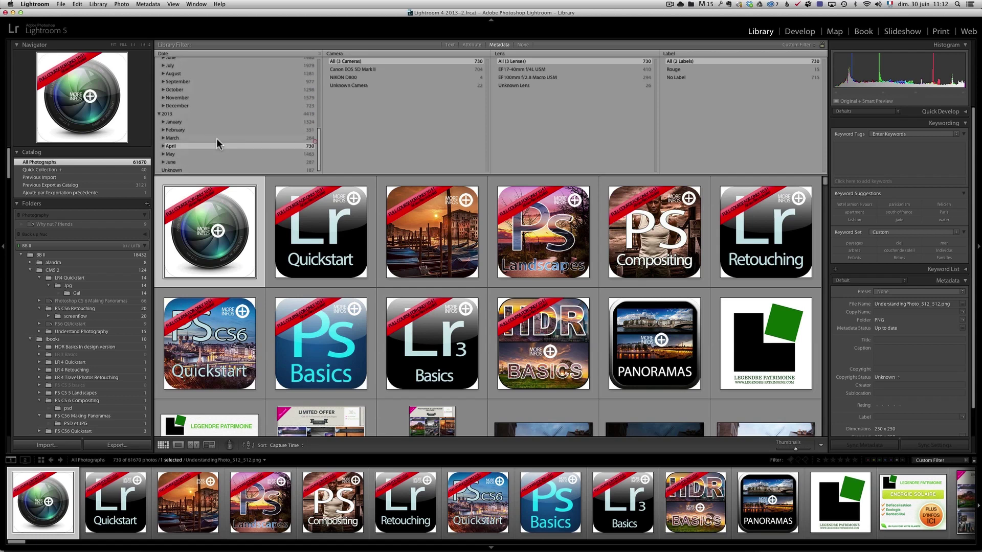
left_click(192, 138)
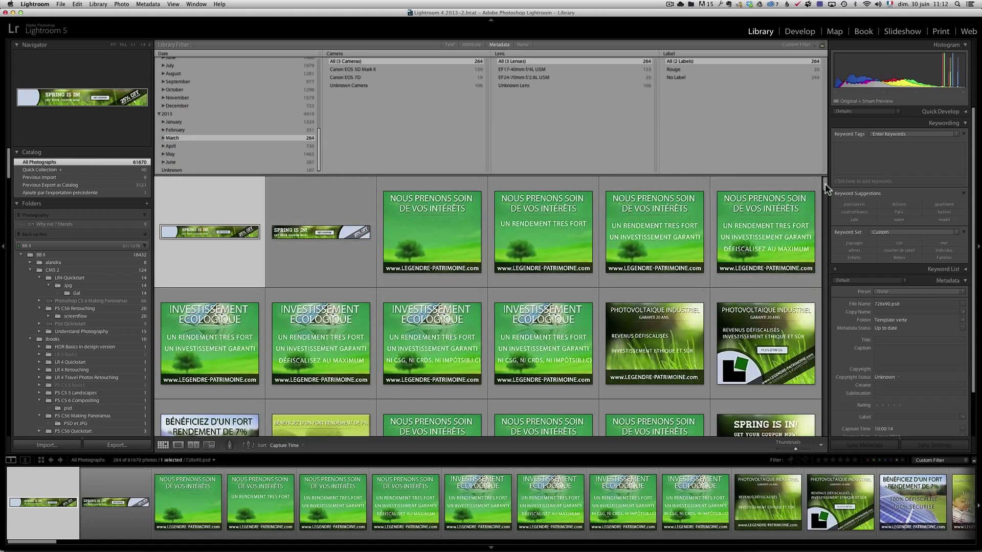
left_click_drag(824, 183, 821, 317)
left_click(219, 153)
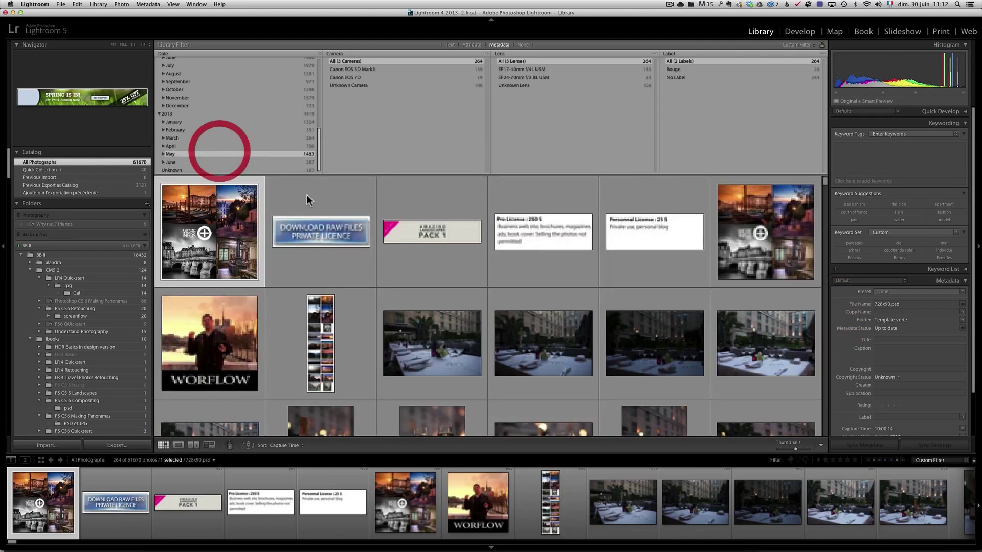
left_click_drag(825, 183, 825, 202)
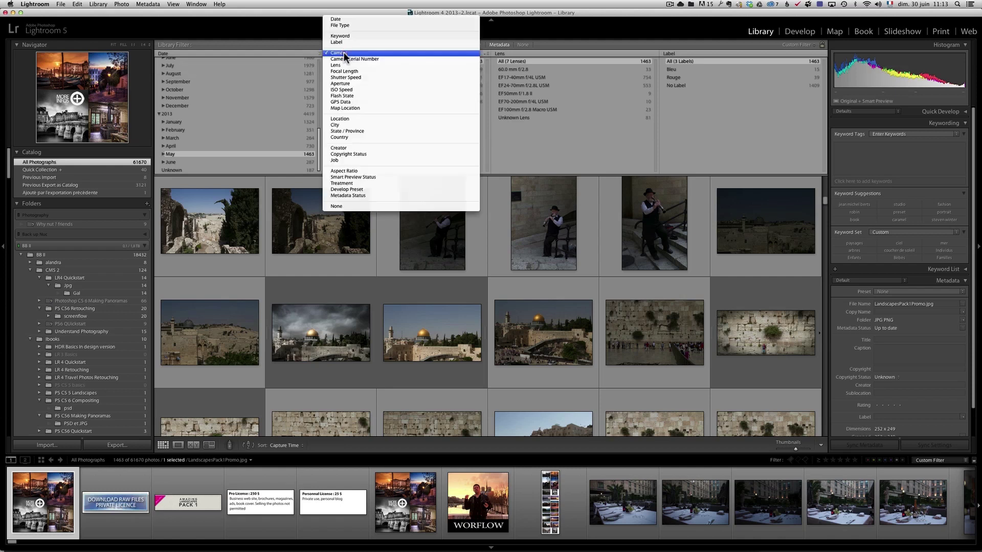
Step: Narrow the metadata filter to the Canon EOS 7D camera and EF17-40mm f/4L USM lens
left_click(345, 54)
left_click(345, 54)
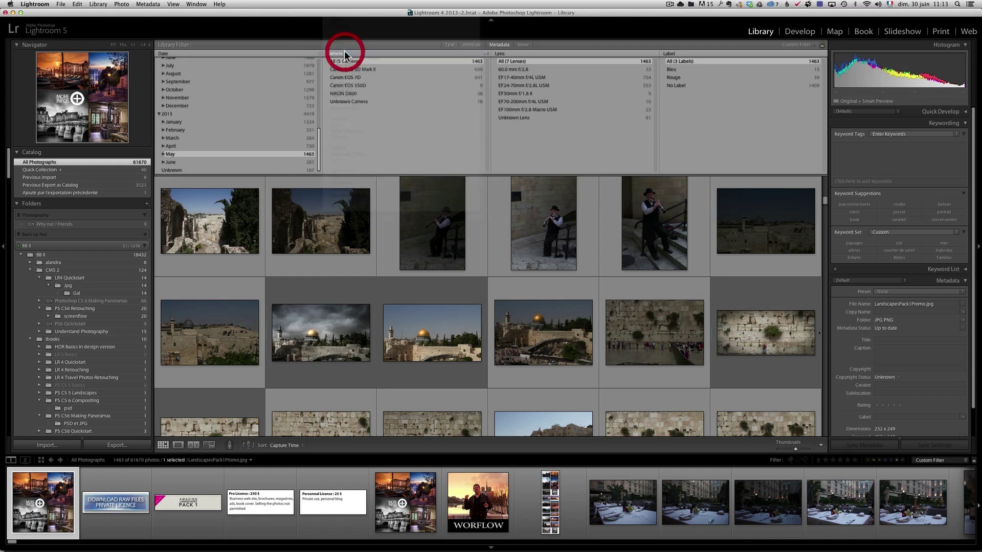
left_click(366, 77)
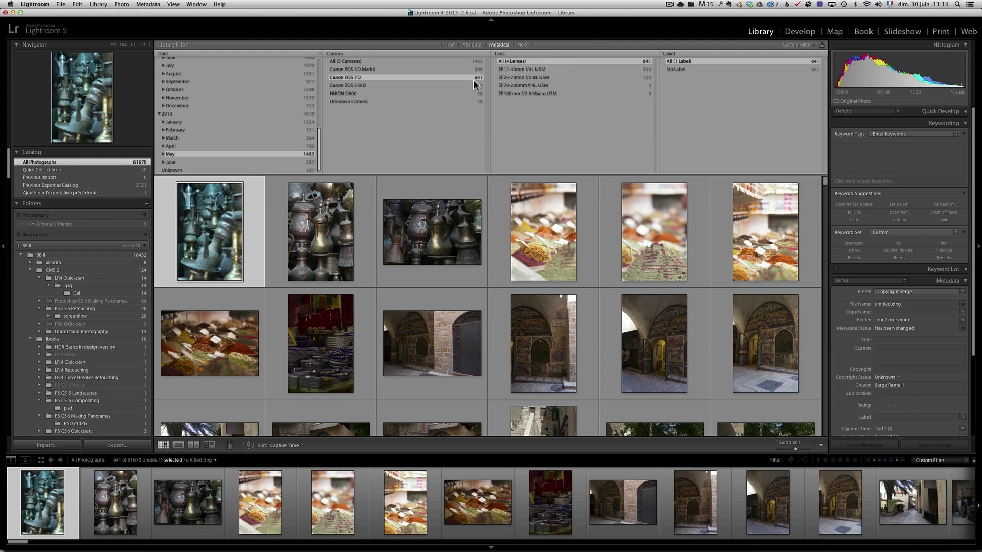
left_click(529, 72)
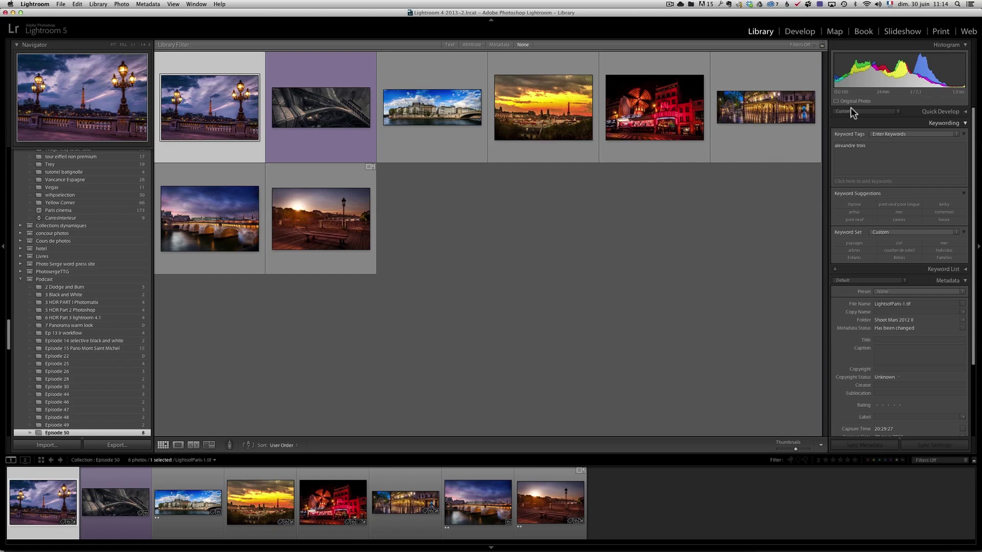
Step: Switch to the Print module's Custom Package layout and bring up Page Setup
left_click(940, 32)
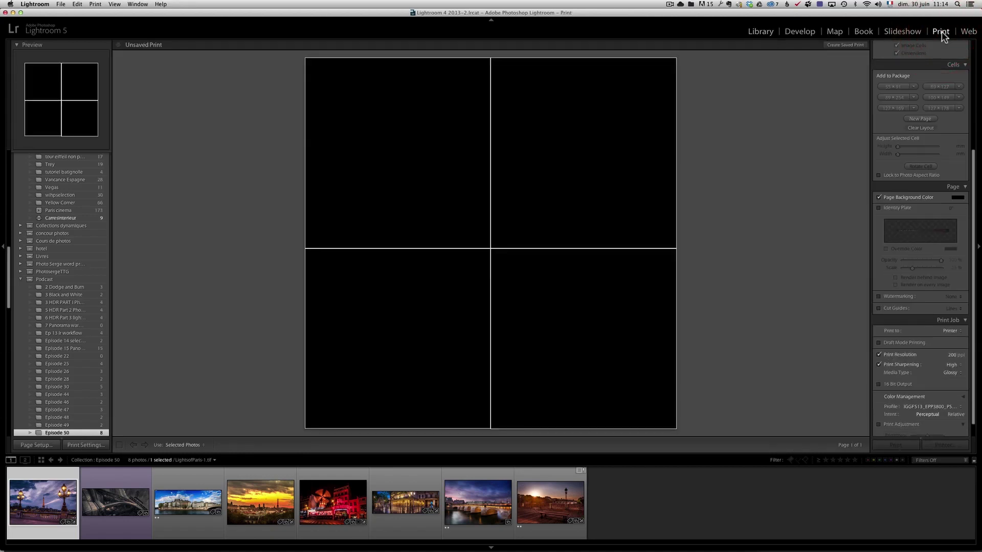
scroll(916, 118, "up", 6)
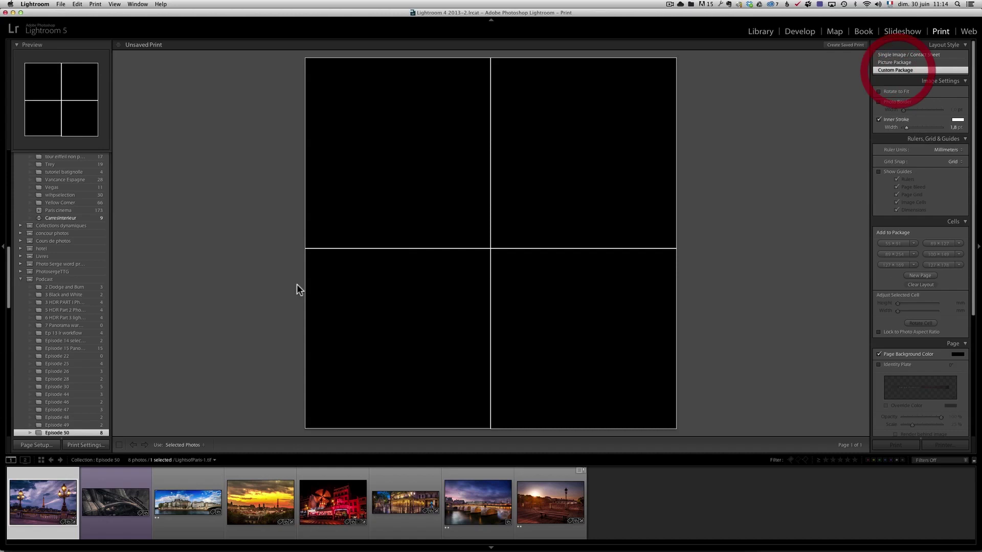
left_click(48, 445)
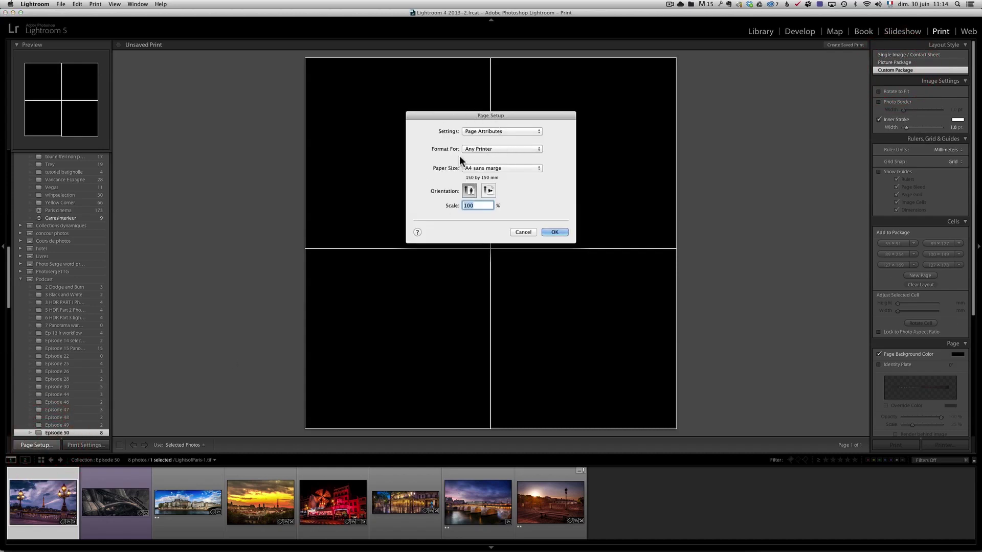
Step: Create a custom 200 × 200 mm paper size with 0 mm margins and apply it
left_click(492, 168)
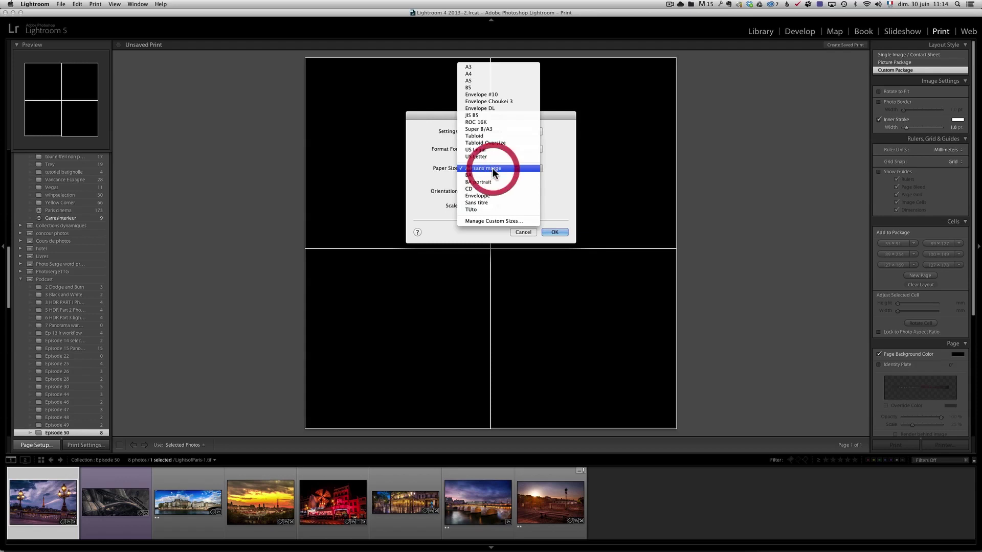
left_click(488, 222)
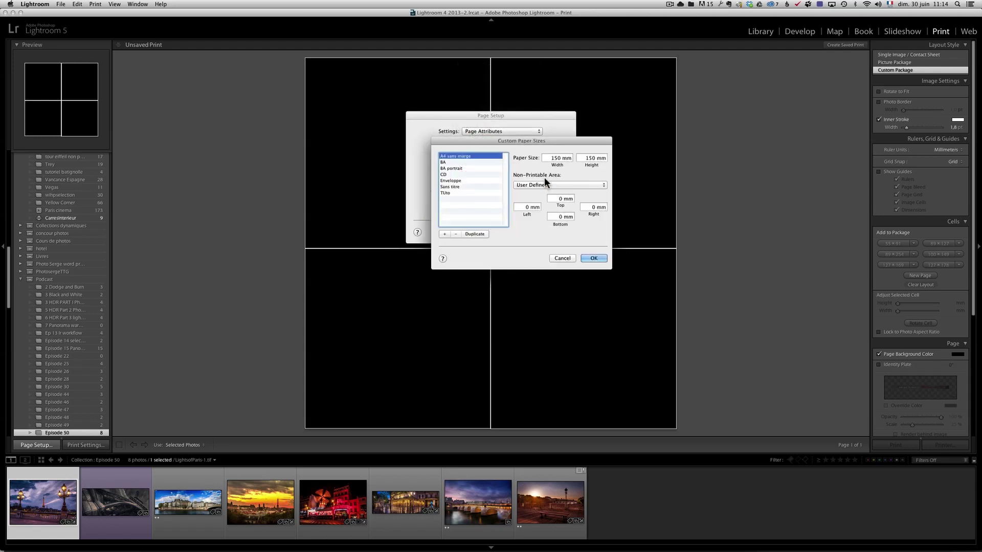
left_click(559, 158)
type("200")
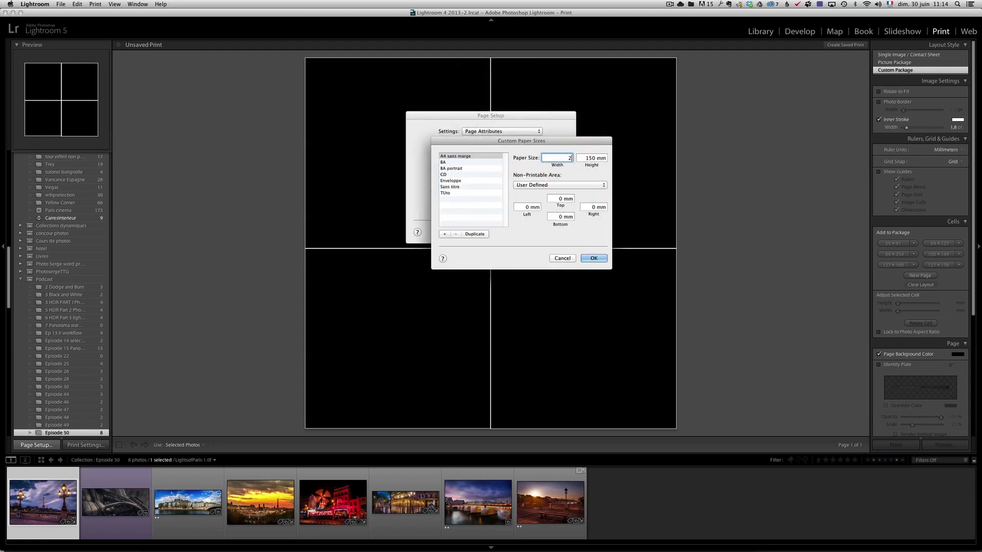
double_click(596, 159)
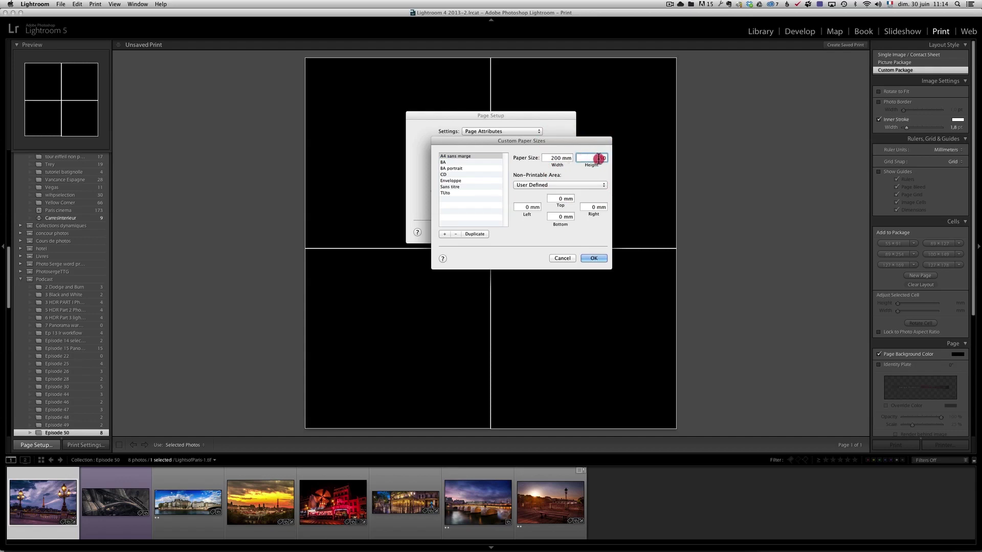
type("200")
left_click(560, 198)
left_click(531, 206)
left_click(560, 217)
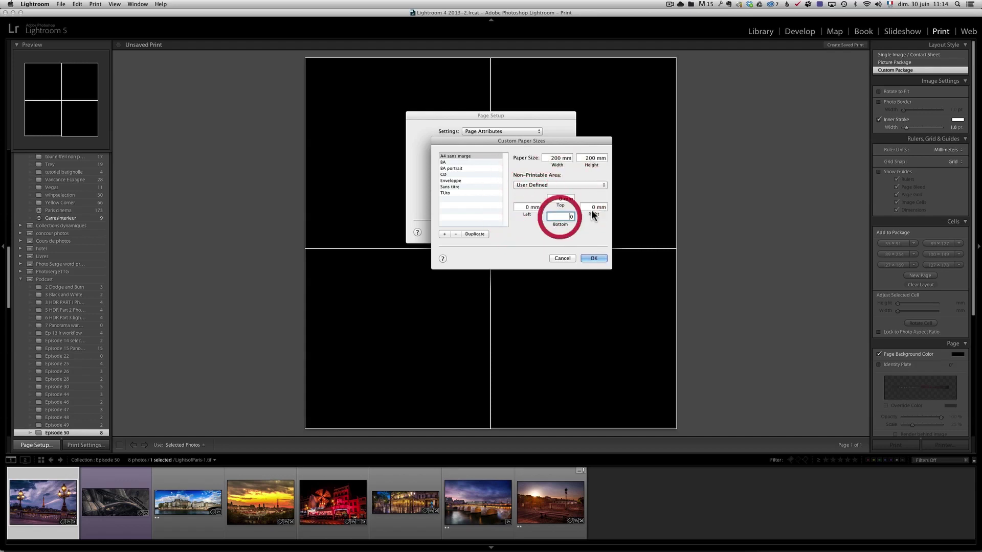
left_click(593, 207)
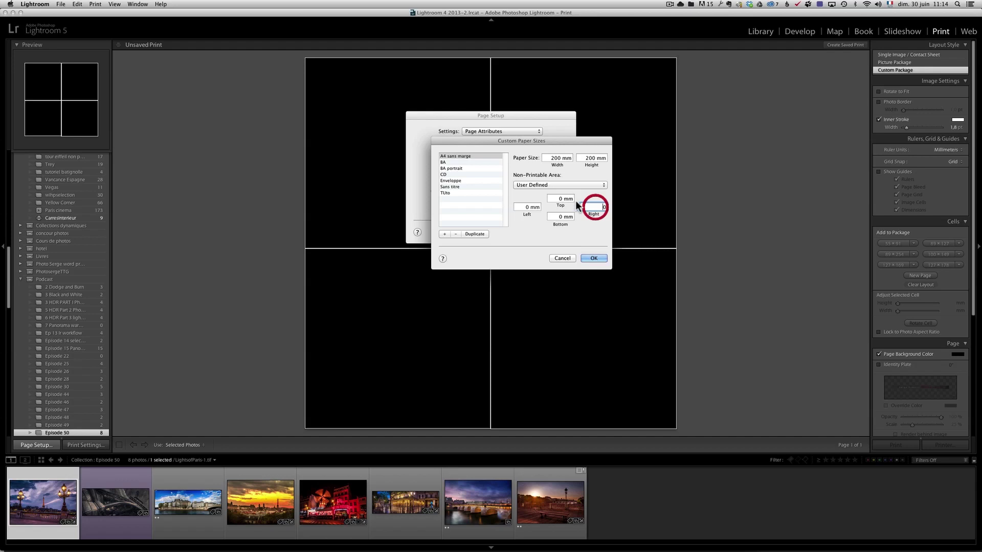
left_click(596, 256)
left_click(563, 233)
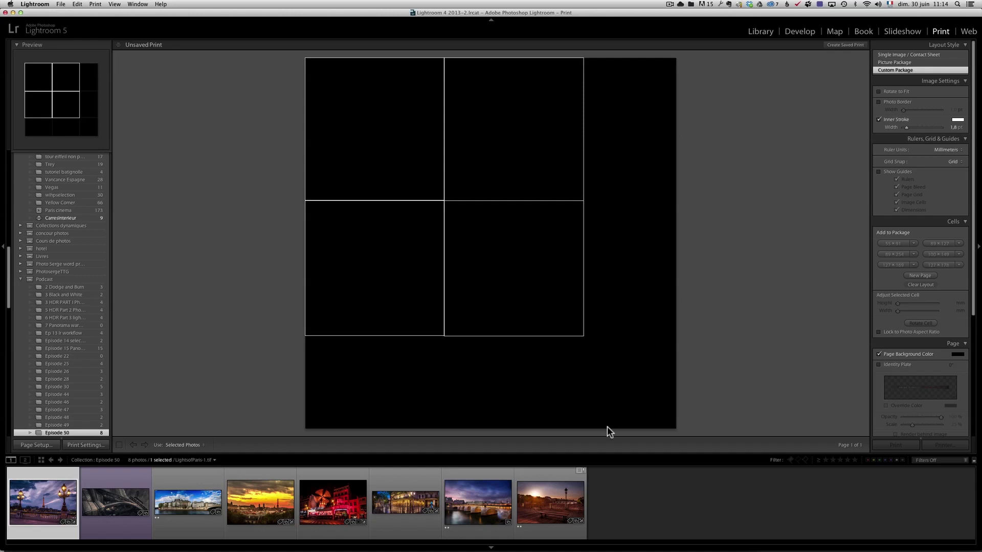
Step: Delete the empty package cells, starting with the bottom-right and top-right ones
left_click(637, 484)
left_click(564, 317)
key("Delete")
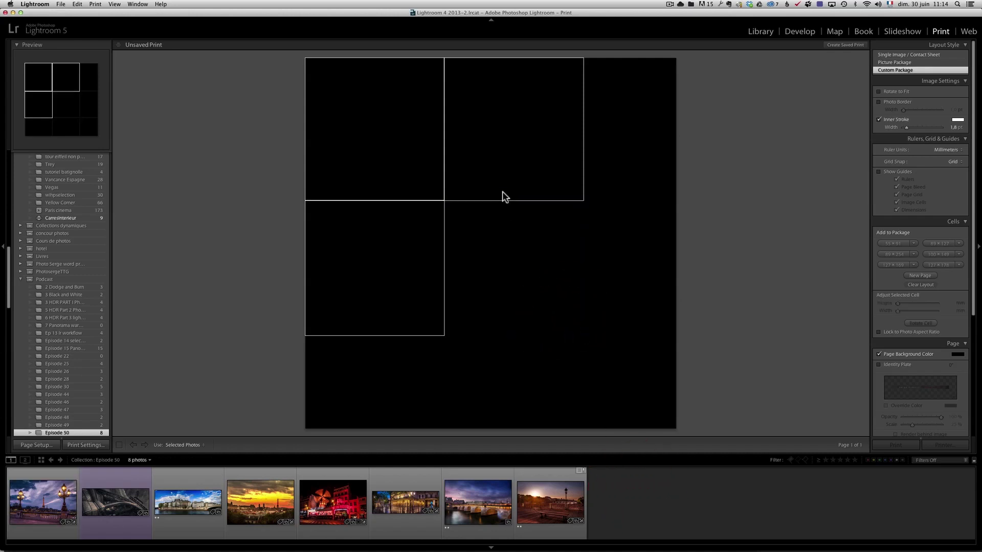
left_click(503, 191)
key("Delete")
left_click(435, 176)
Step: Clear the last empty cells, then place the bridge-lamps, 150 mm Eiffel Tower and riverside panorama photos
key("Delete")
left_click(432, 248)
key("Delete")
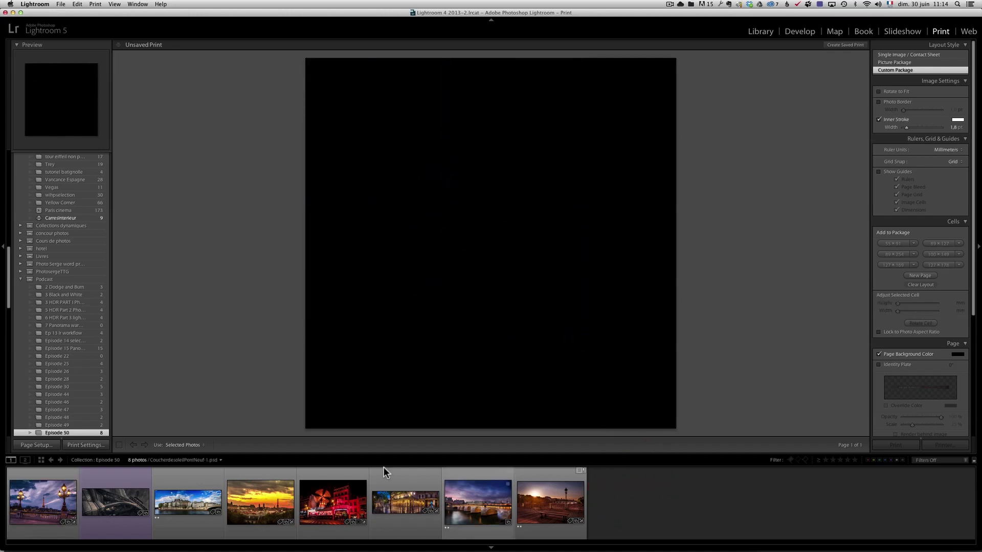
left_click_drag(43, 499, 345, 99)
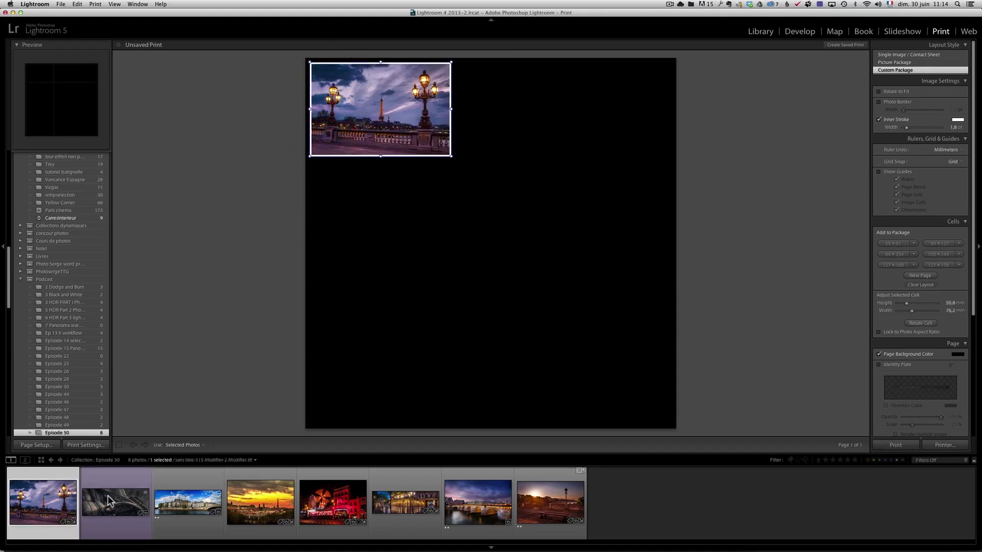
left_click_drag(109, 501, 382, 193)
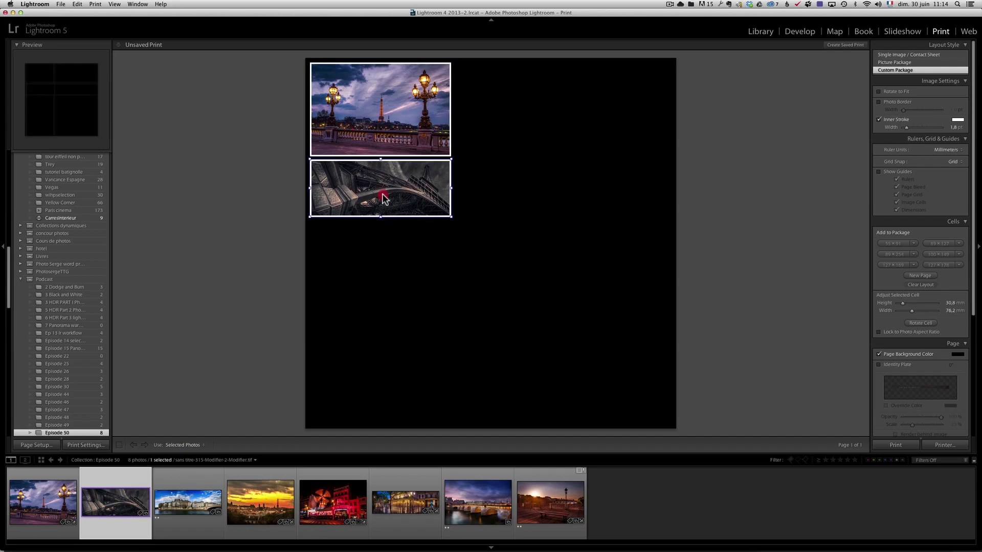
left_click_drag(450, 216, 586, 286)
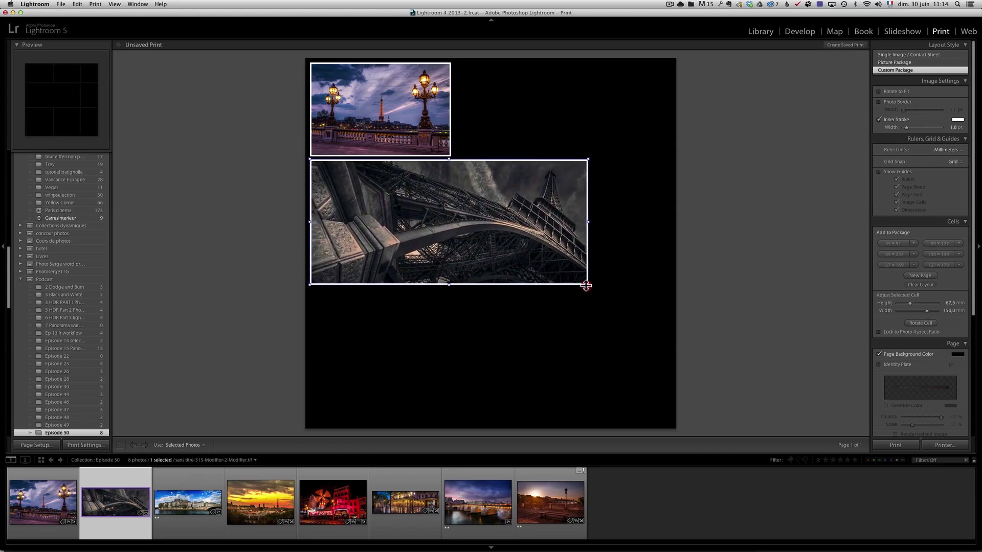
left_click_drag(200, 501, 383, 318)
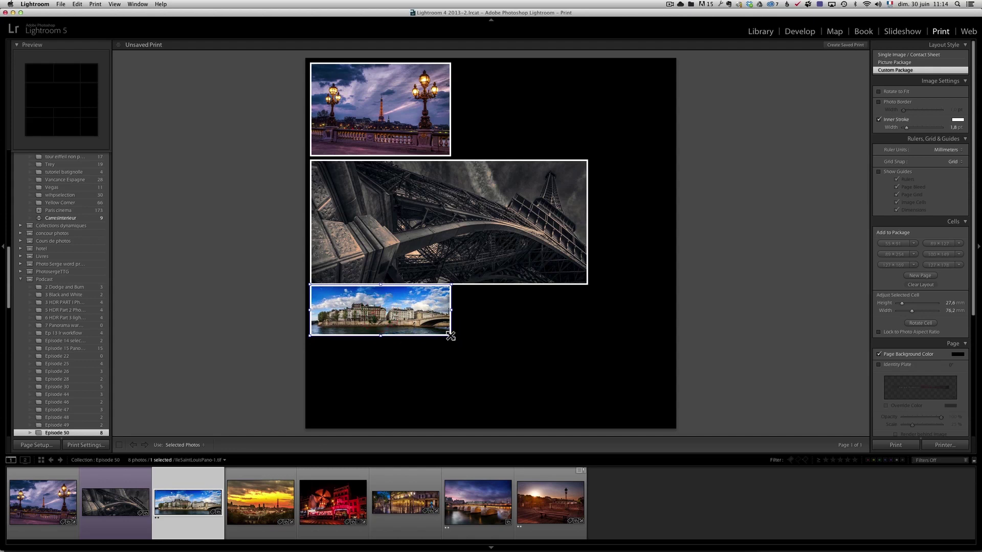
left_click_drag(451, 335, 471, 373)
Step: Add the sunset photo widened to the right edge and the Moulin Rouge photo narrowed to 47.5 mm
left_click_drag(238, 491, 527, 115)
left_click(522, 102)
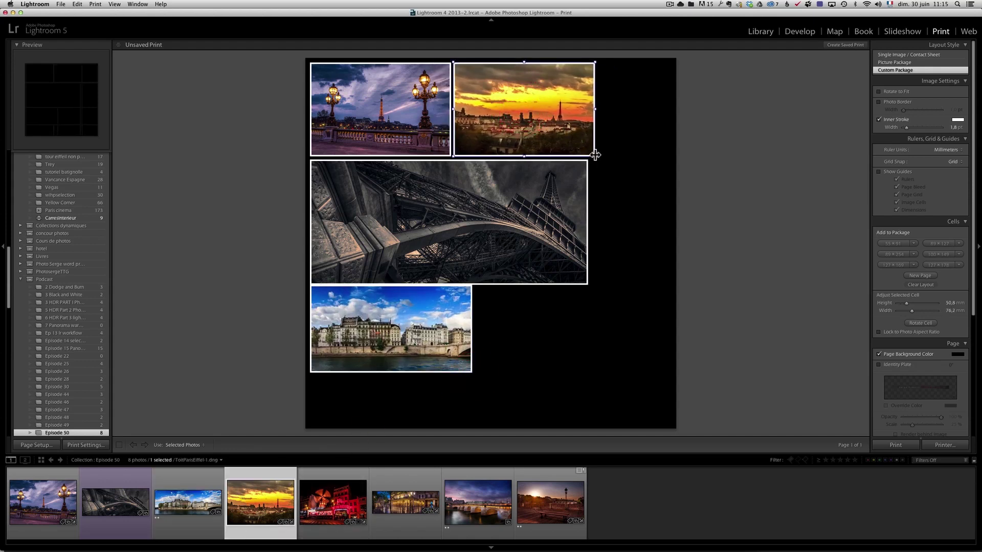
left_click_drag(595, 155, 675, 156)
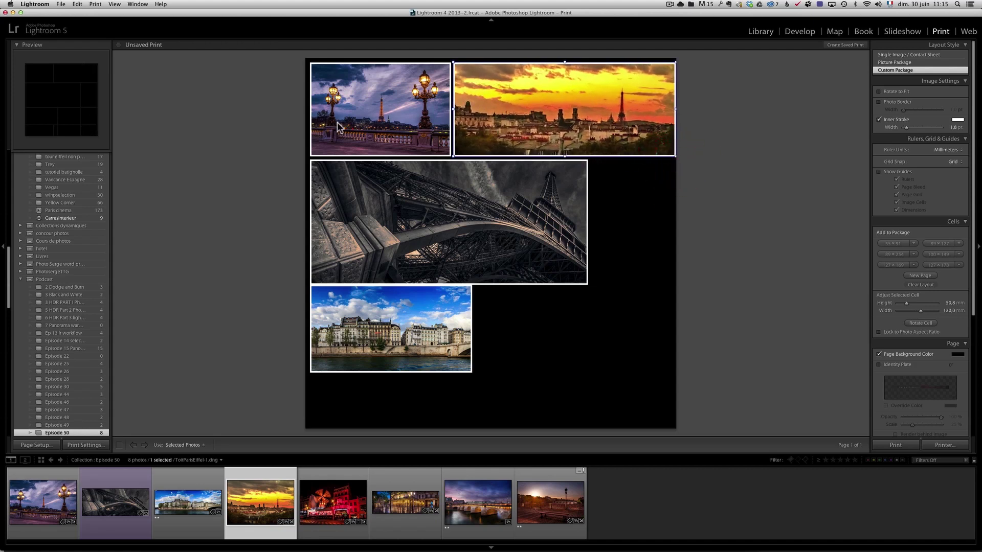
left_click(422, 332)
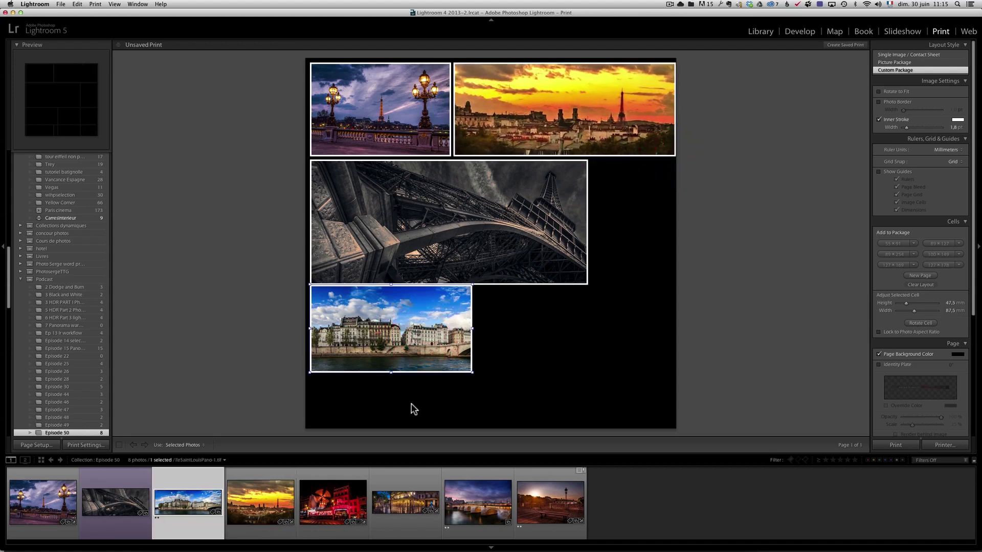
left_click_drag(338, 509, 627, 186)
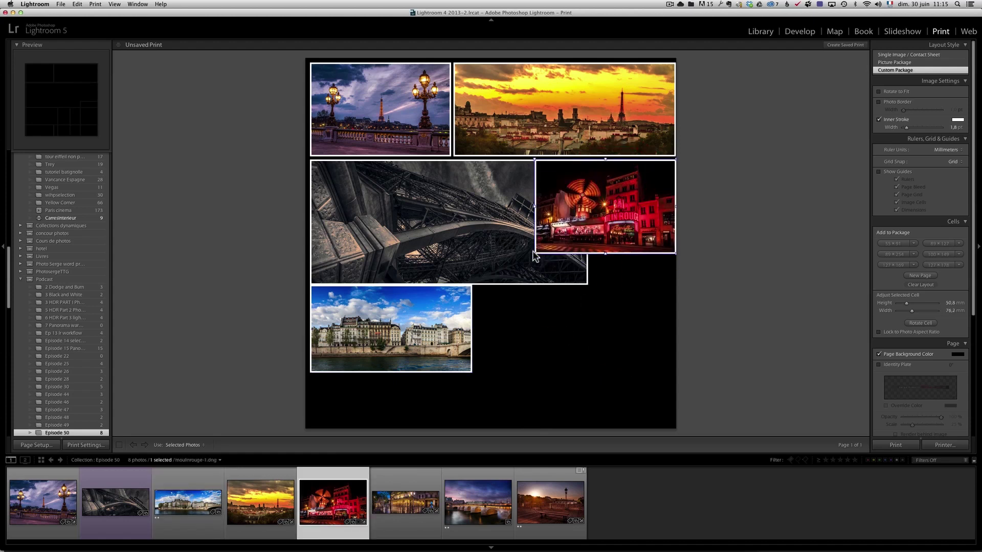
left_click_drag(534, 253, 589, 251)
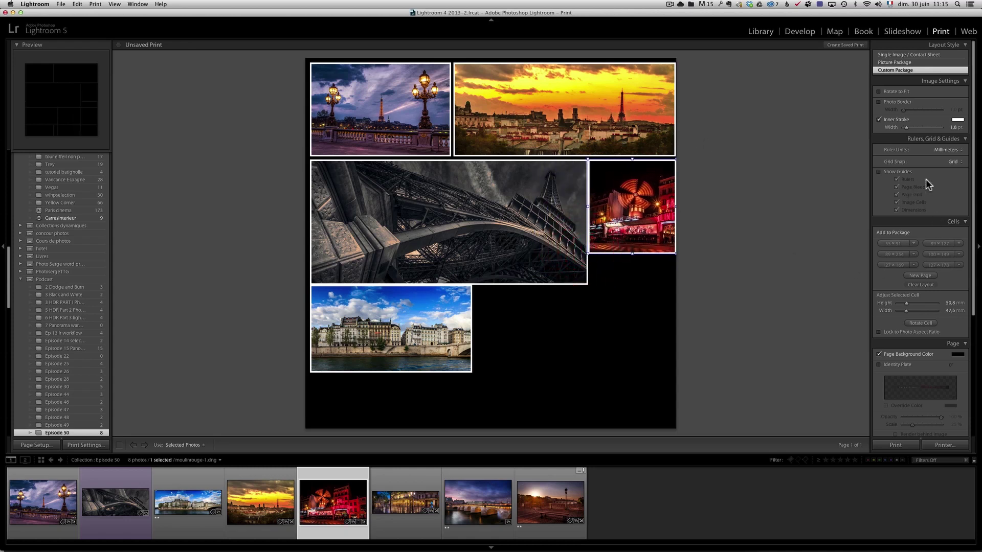
Step: Keep grid snapping on, then narrow the Moulin Rouge cell from its left and move it up
left_click(955, 163)
left_click(954, 162)
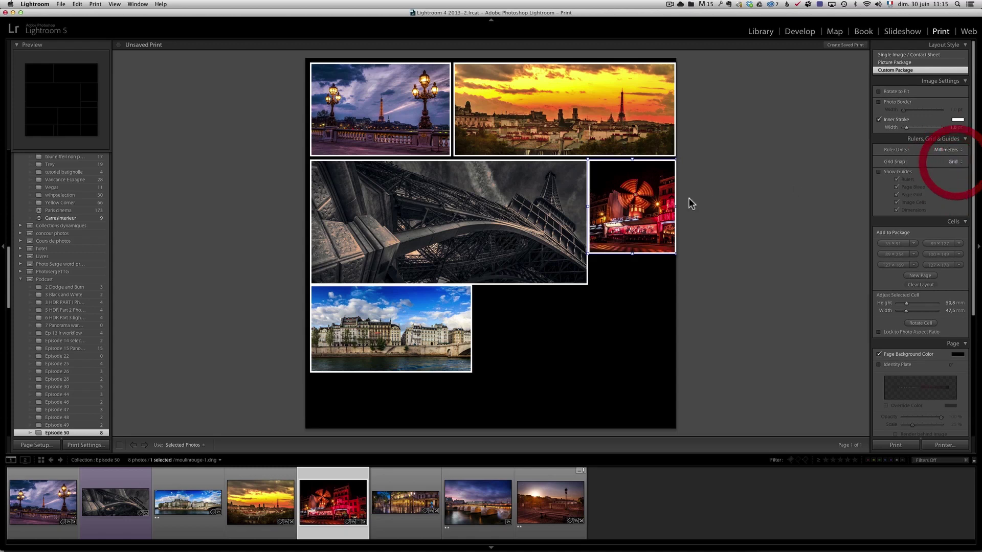
left_click(509, 195)
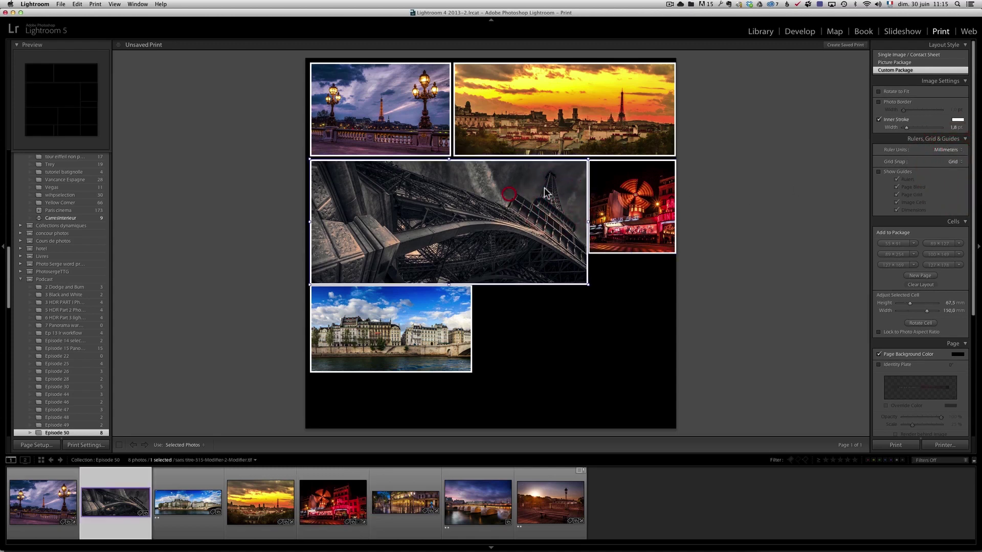
left_click(607, 200)
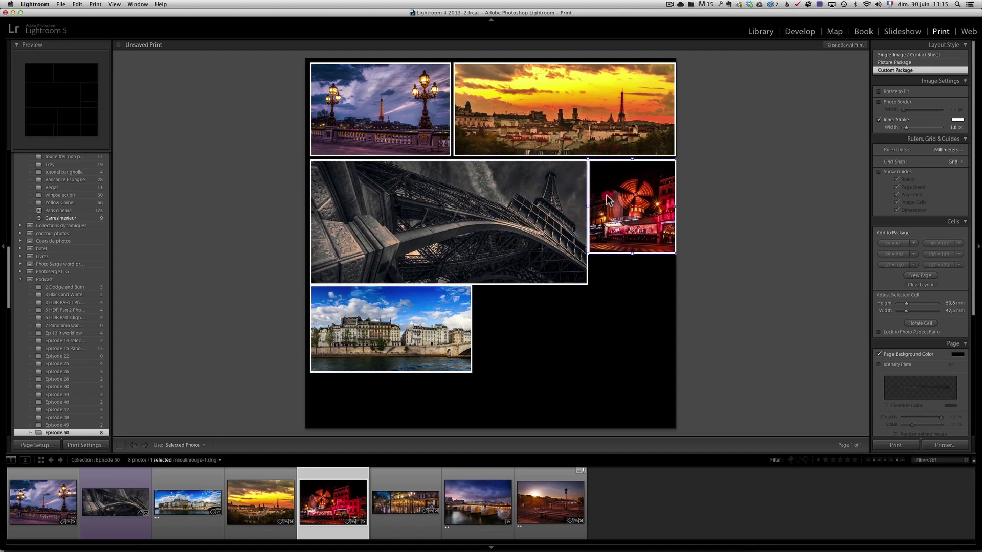
mouse_move(588, 207)
left_mouse_down()
mouse_move(554, 200)
mouse_move(600, 192)
left_mouse_up()
left_click(601, 196)
left_click_drag(504, 121, 497, 118)
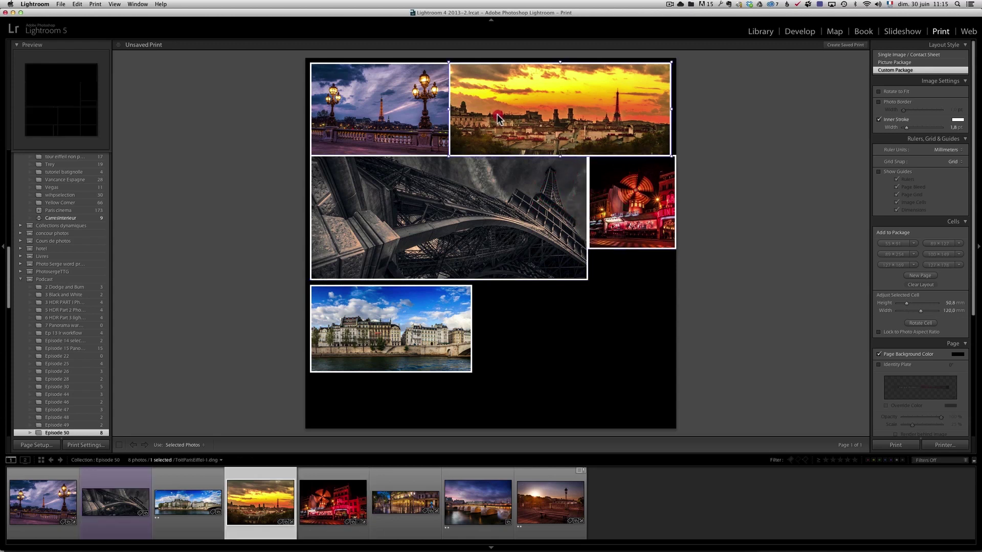
Step: Extend the sunset cell to the right edge, raise the riverside cell, and reposition photos within cells
left_click(412, 102)
left_click(610, 101)
left_click_drag(672, 108, 676, 108)
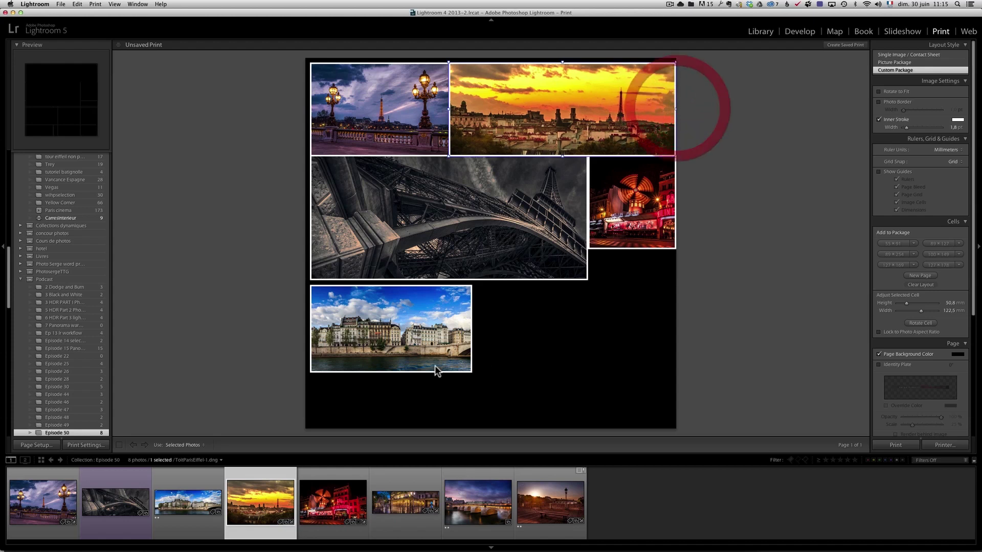
left_click_drag(402, 353, 401, 348)
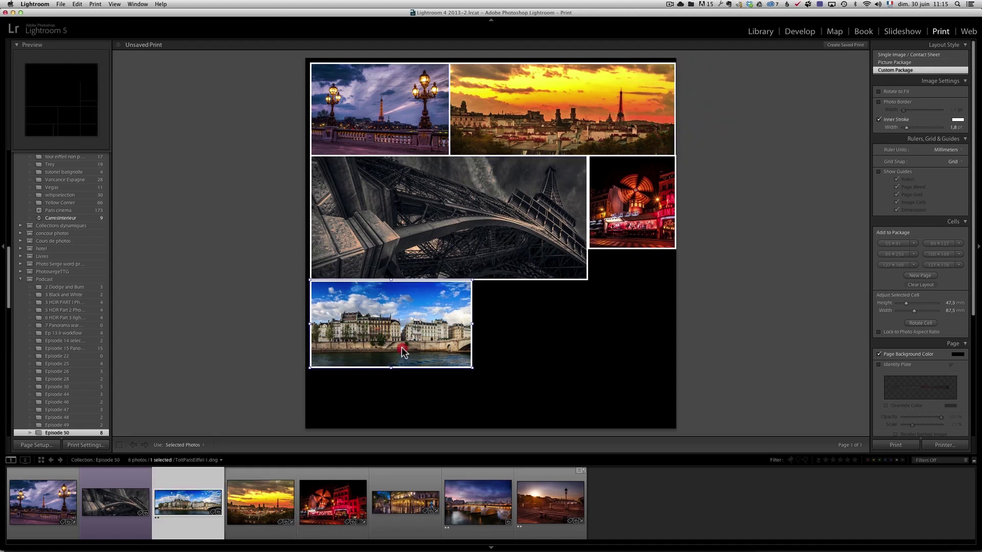
left_click(636, 200)
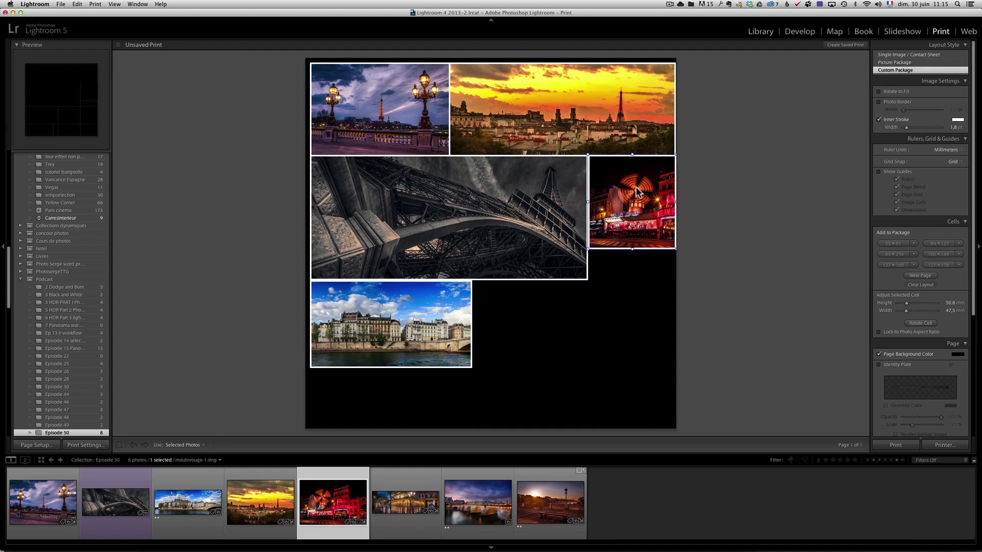
mouse_move(637, 197)
left_mouse_down()
mouse_move(627, 197)
mouse_move(634, 202)
left_mouse_up()
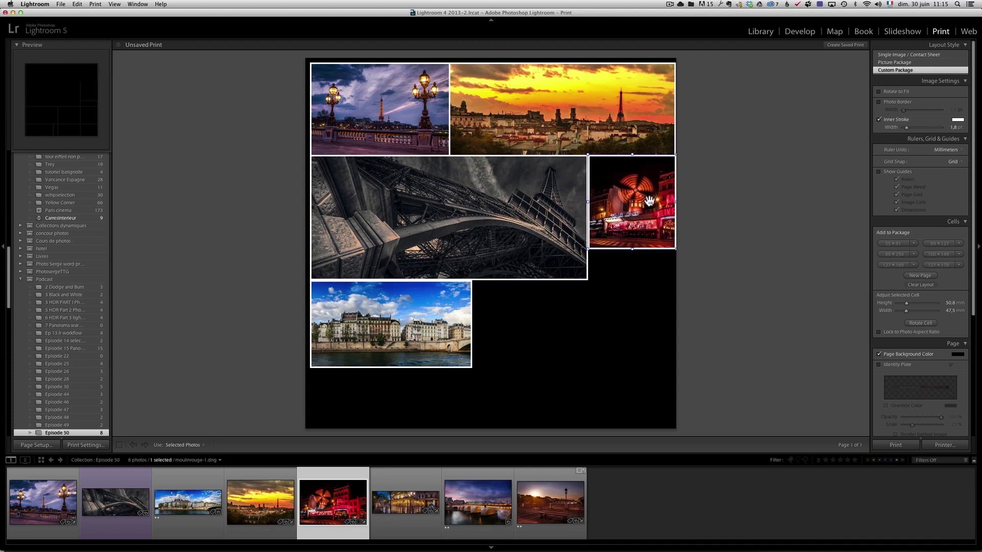
left_click(397, 339)
left_click_drag(397, 338, 402, 337)
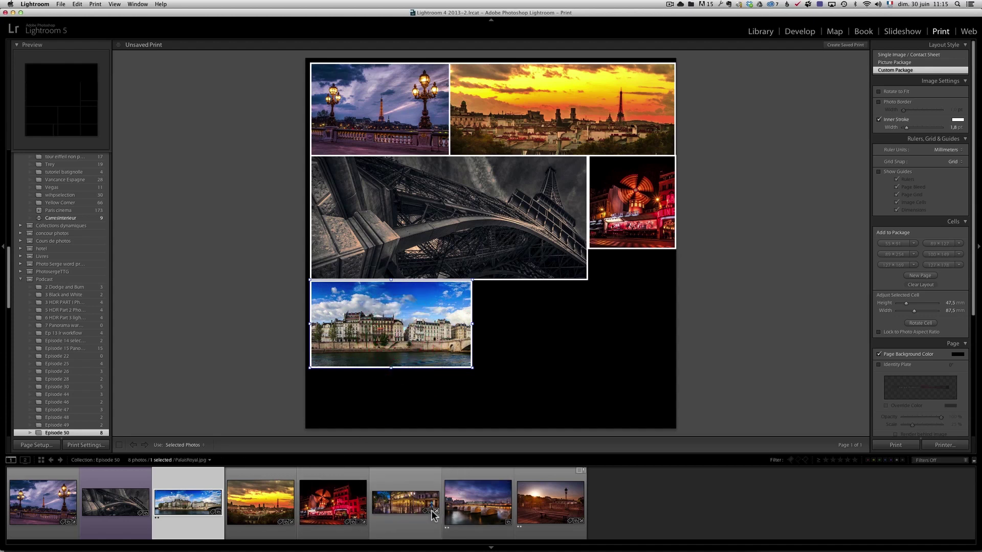
Step: Add the Palais Royal photo as a taller full-width strip along the page bottom
left_click_drag(432, 514, 427, 408)
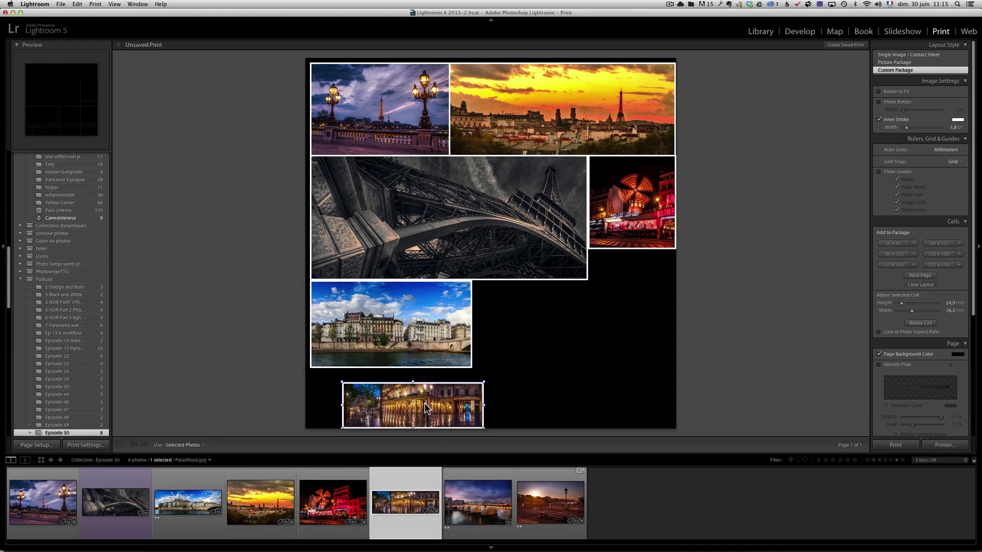
left_click_drag(341, 406, 287, 403)
left_click_drag(485, 404, 676, 405)
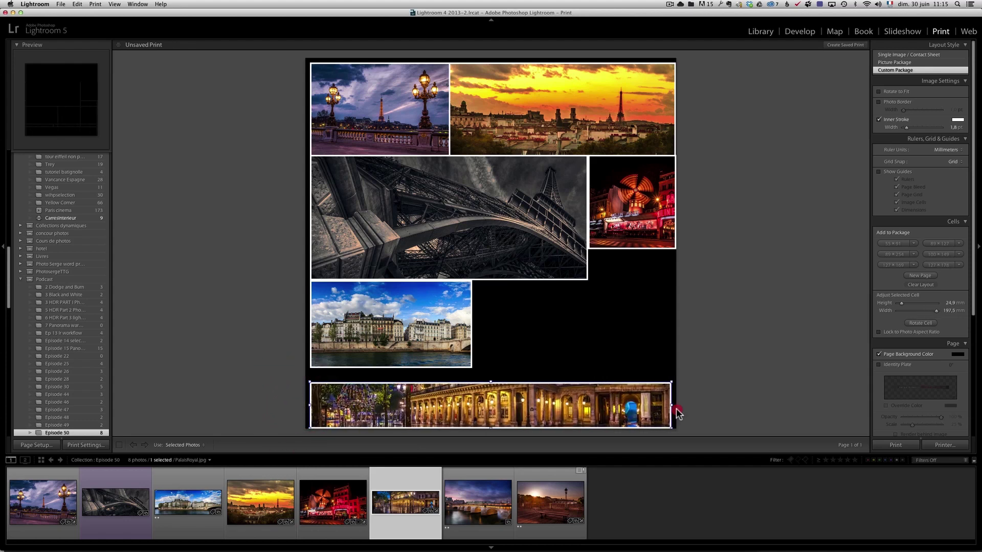
left_click_drag(494, 379, 494, 368)
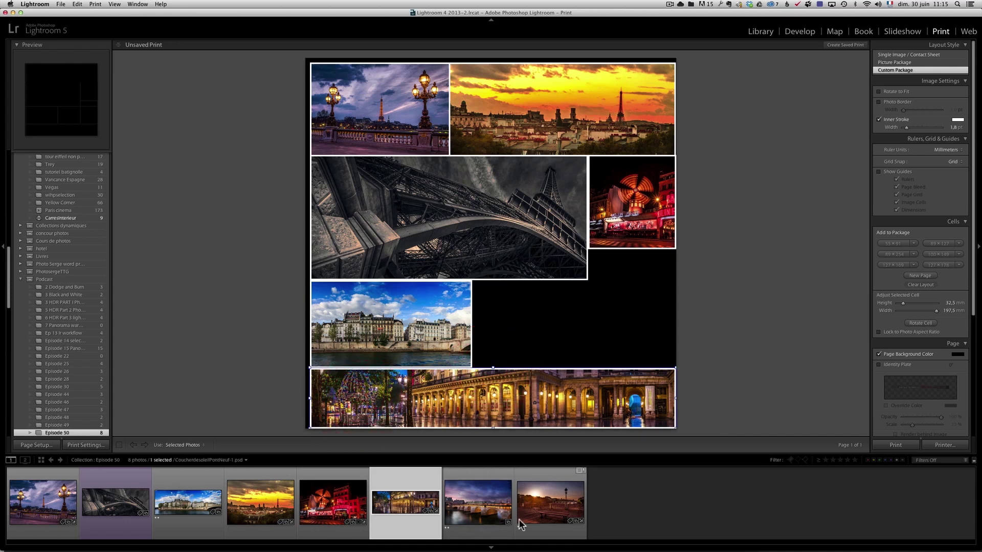
Step: Place the morning bridge photo beside the riverside shot, extended down and to the right edge
left_click_drag(550, 504, 531, 330)
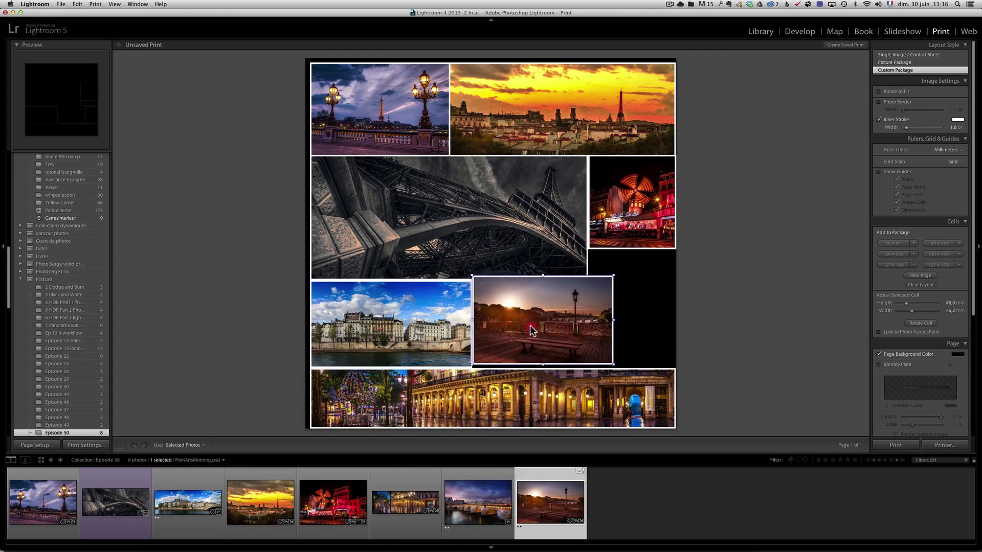
left_click_drag(543, 277, 543, 280)
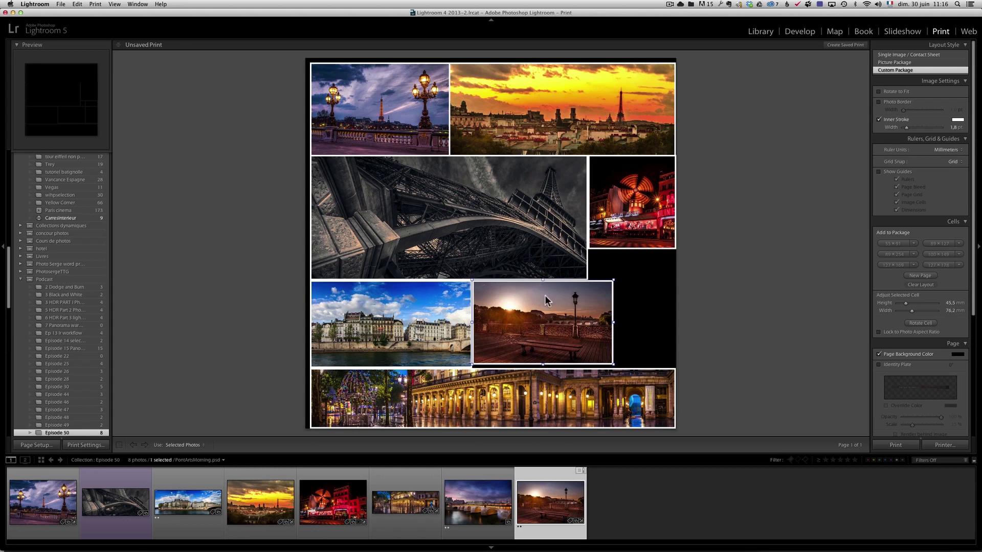
left_click_drag(542, 365, 542, 368)
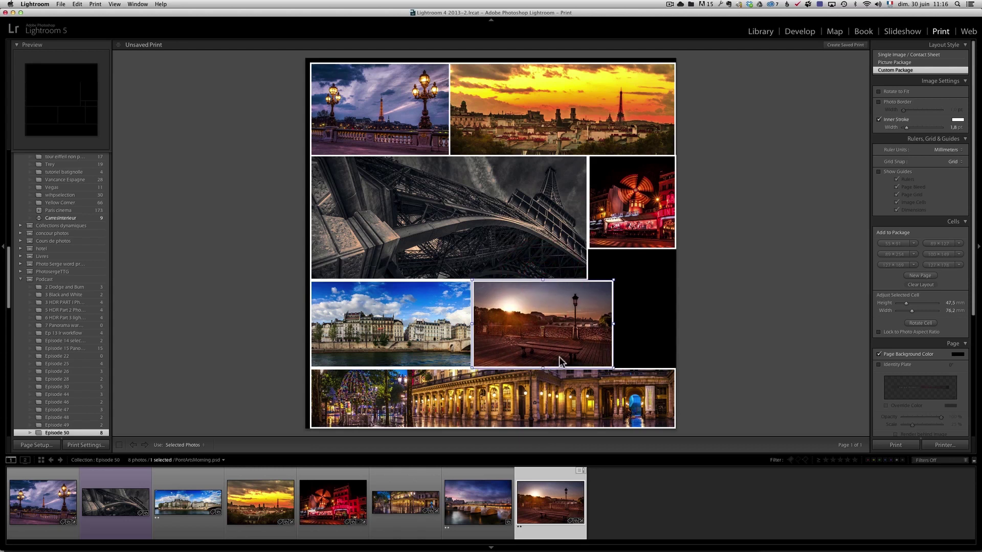
left_click_drag(614, 323, 676, 323)
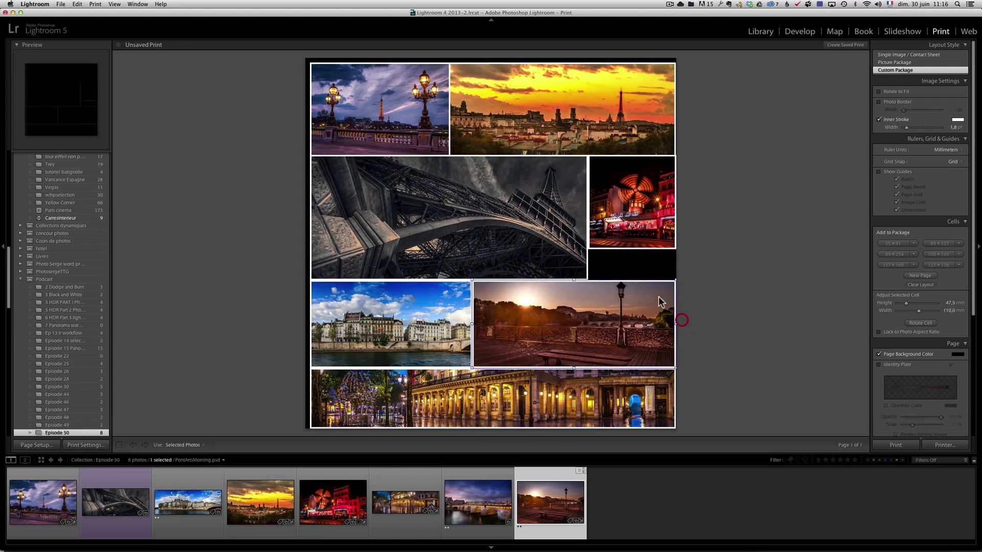
Step: Stretch the Moulin Rouge cell down to fill the gap beside the bridge photo
left_click(635, 249)
left_click_drag(635, 249, 633, 281)
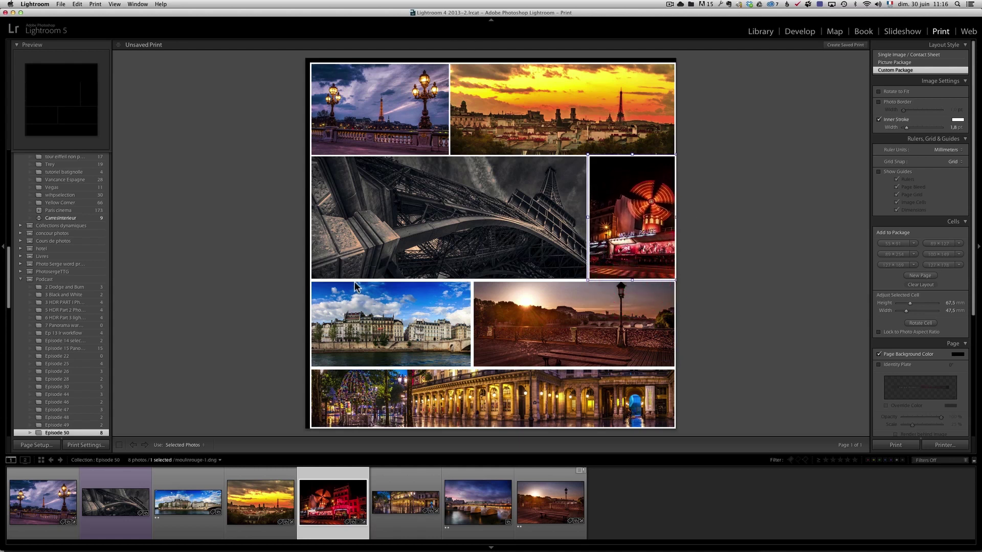
left_click(360, 130)
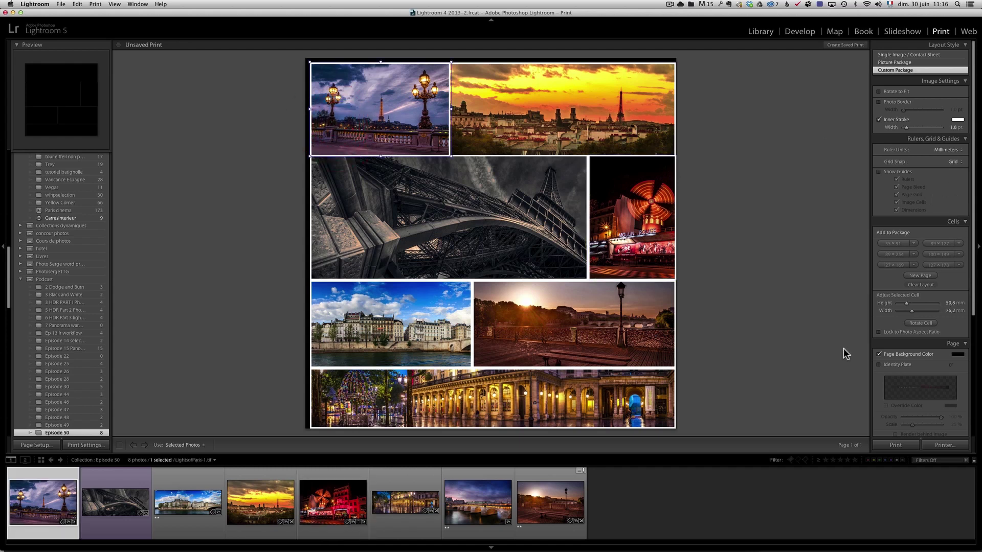
left_click_drag(977, 307, 908, 125)
left_click_drag(975, 185, 971, 241)
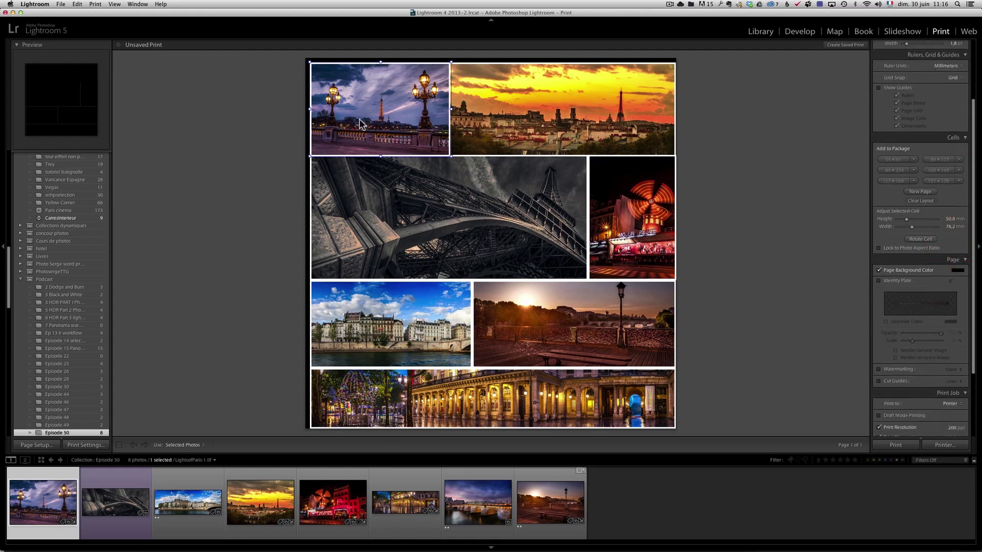
Step: Set the print job to output a JPEG File and start Print to File
scroll(973, 247, "down", 3)
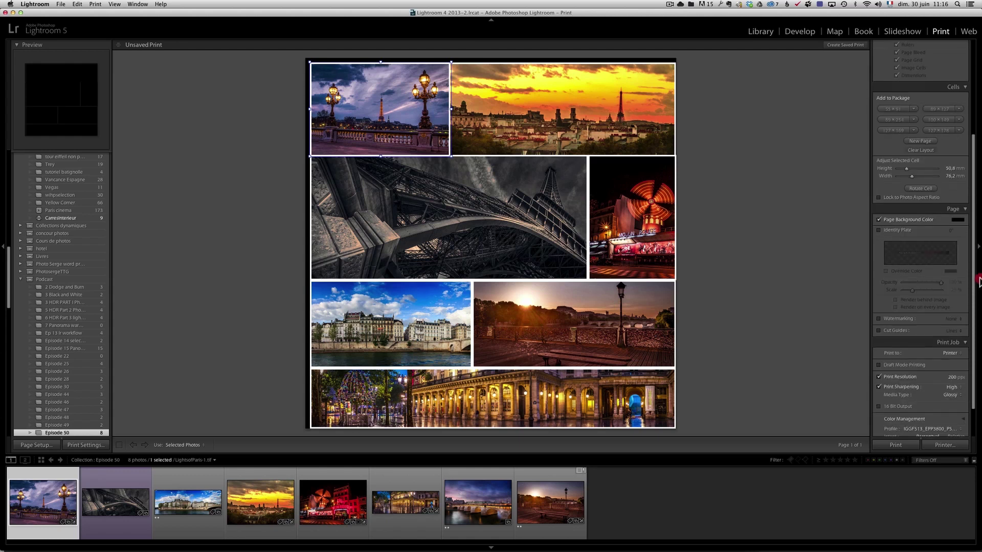
left_click(951, 353)
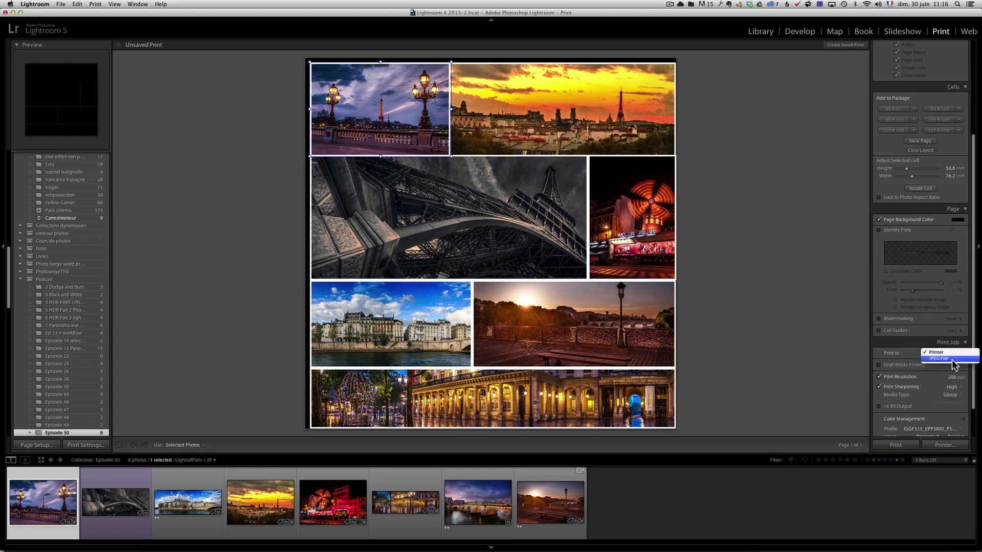
left_click(952, 360)
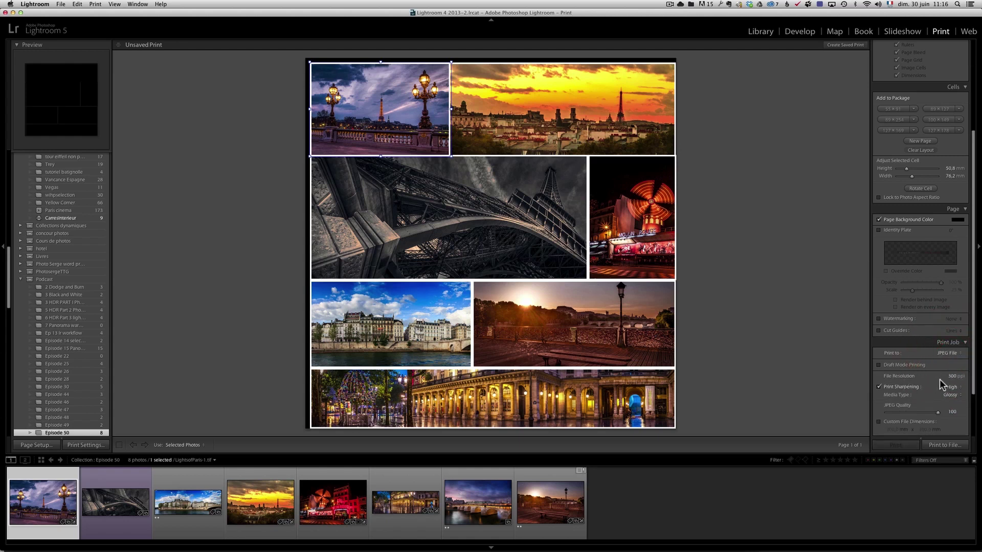
left_click(946, 446)
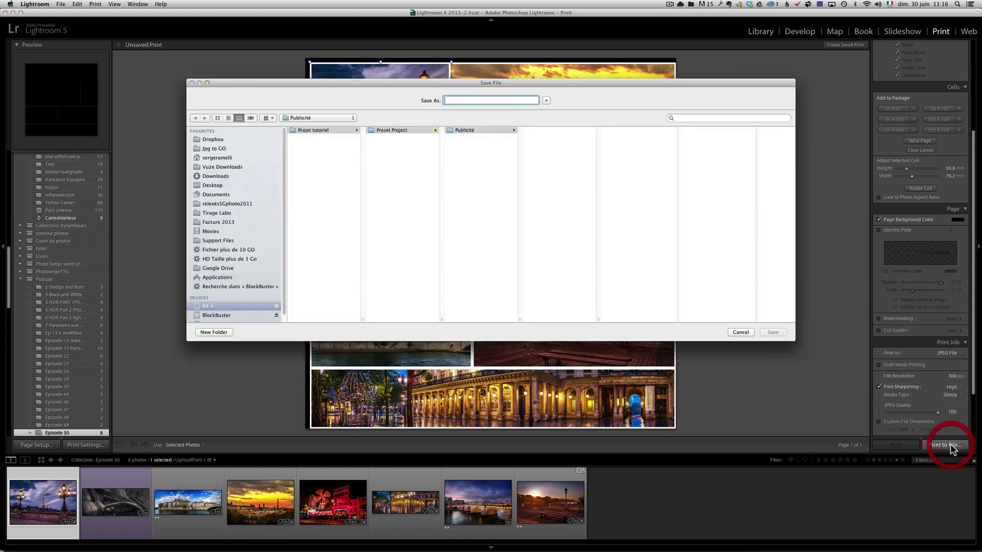
Step: Save the printed collage as a JPEG named 'Paris' on the Desktop, then switch to Finder
left_click(229, 184)
left_click(462, 99)
type("Paris")
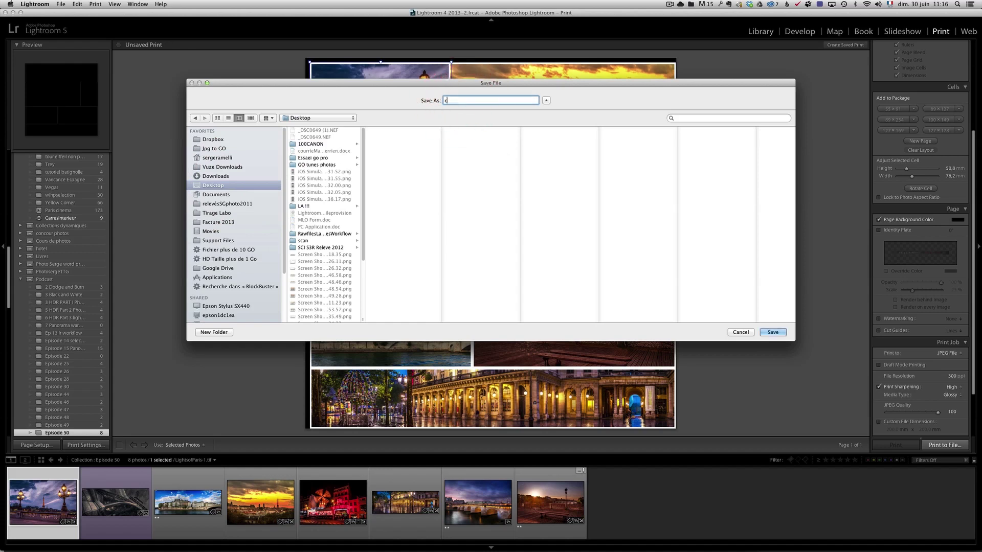
key("Return")
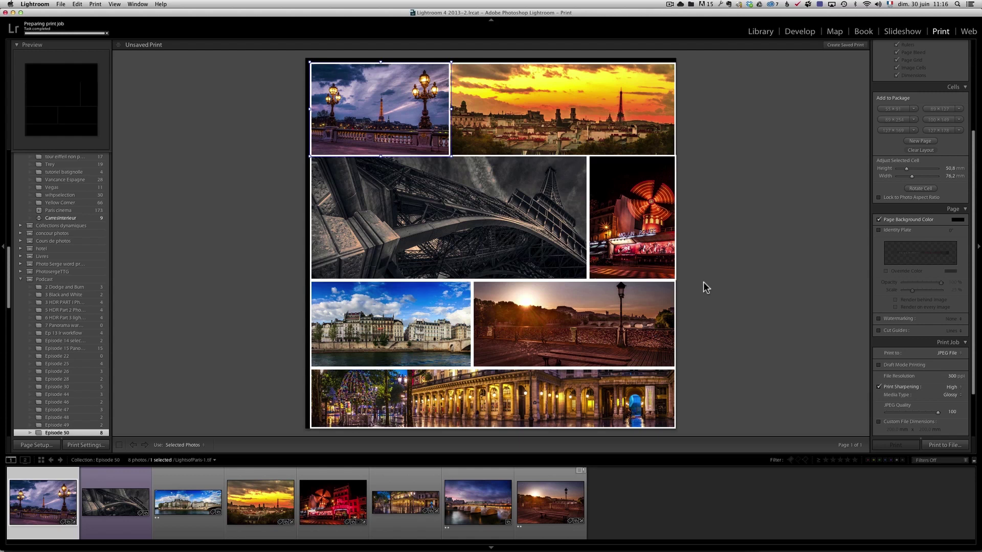
key("super+Tab")
key("super+Tab")
key("super+Tab")
key("super+Tab")
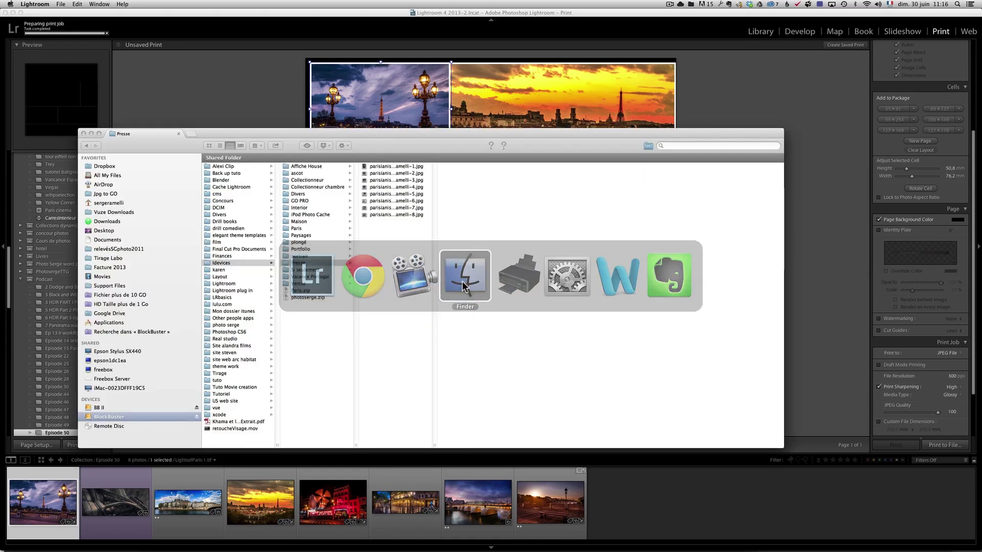
Step: Preview collage.jpg from the Desktop at full size in Quick Look, then return to Lightroom
left_click(119, 230)
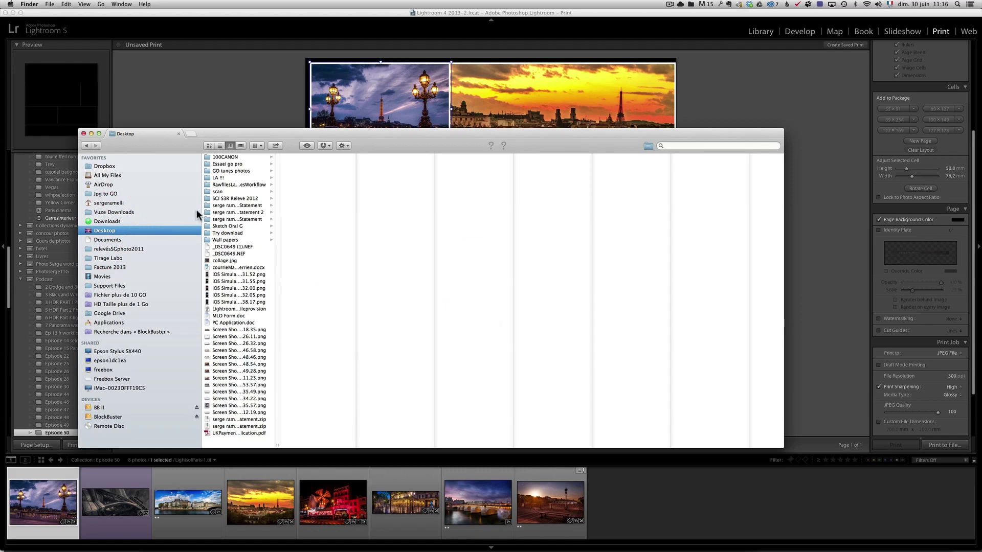
left_click(240, 261)
key("space")
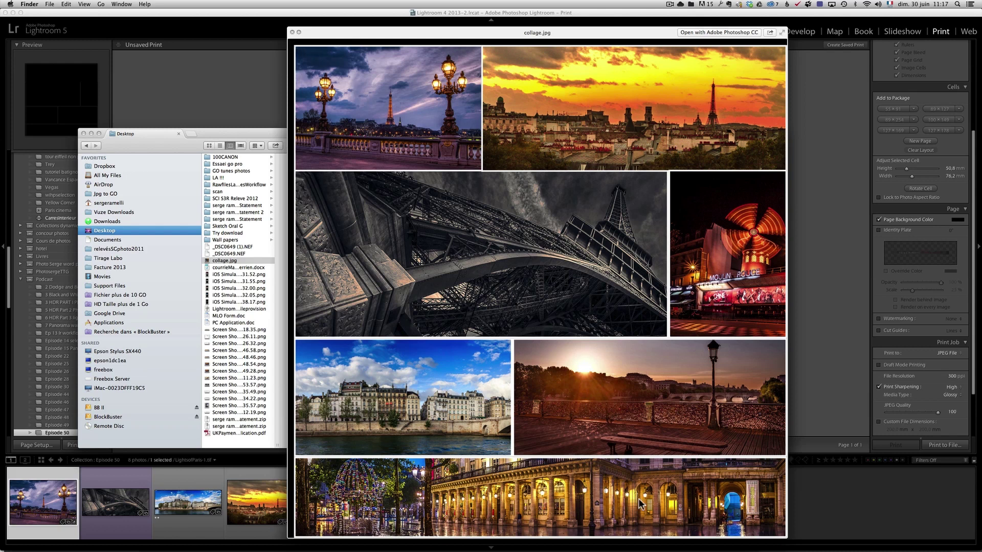
key("space")
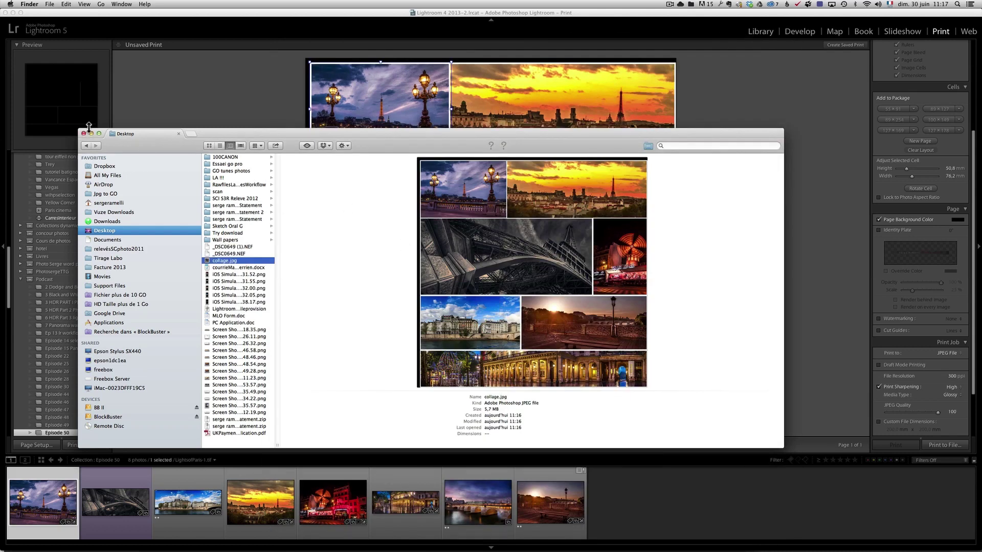
left_click(154, 110)
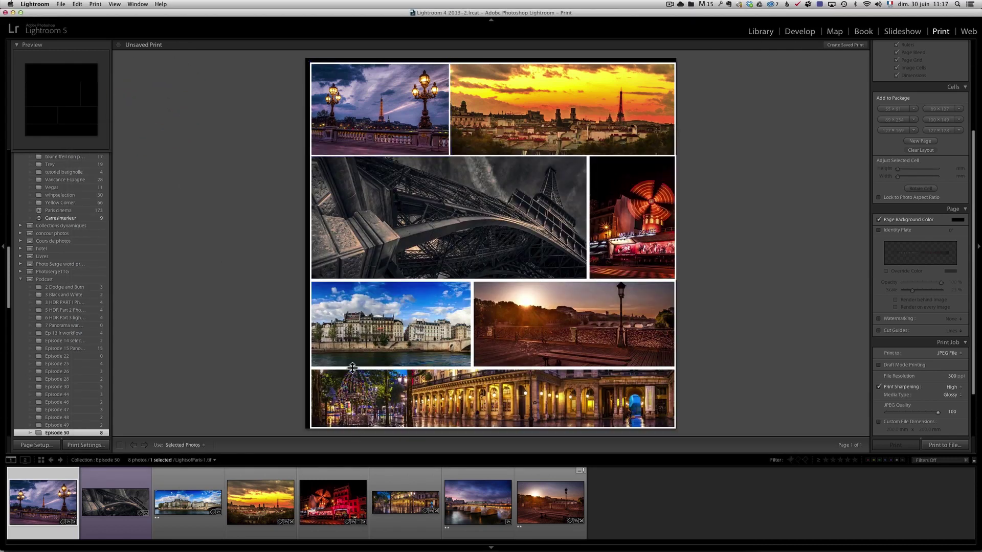